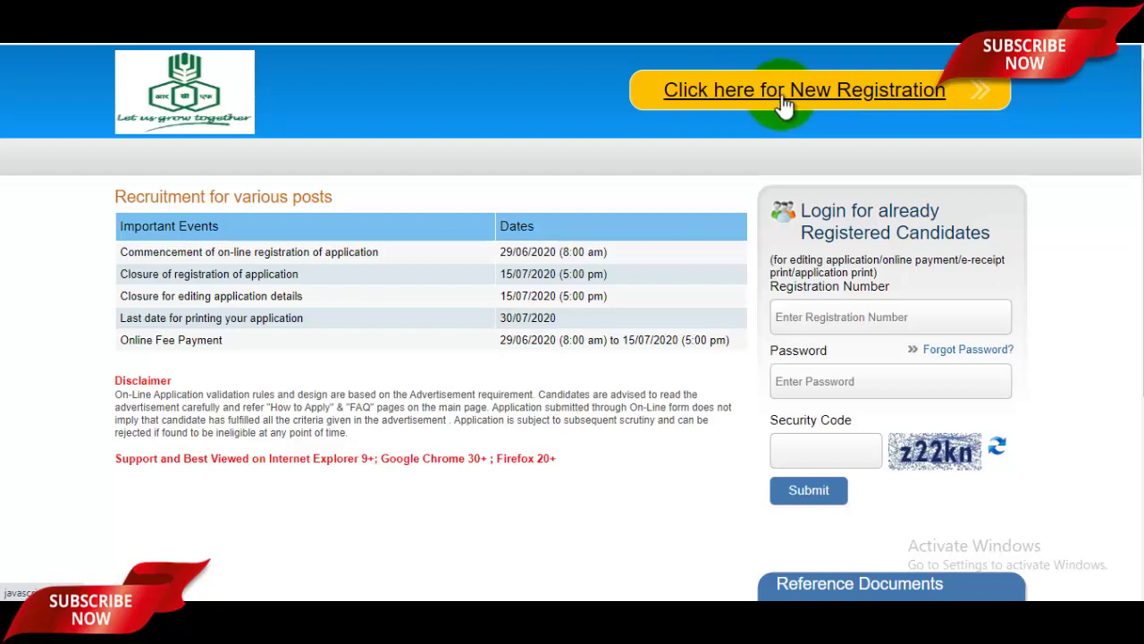
Start a new candidate registration and continue past the instructions notice to the form.
click(756, 106)
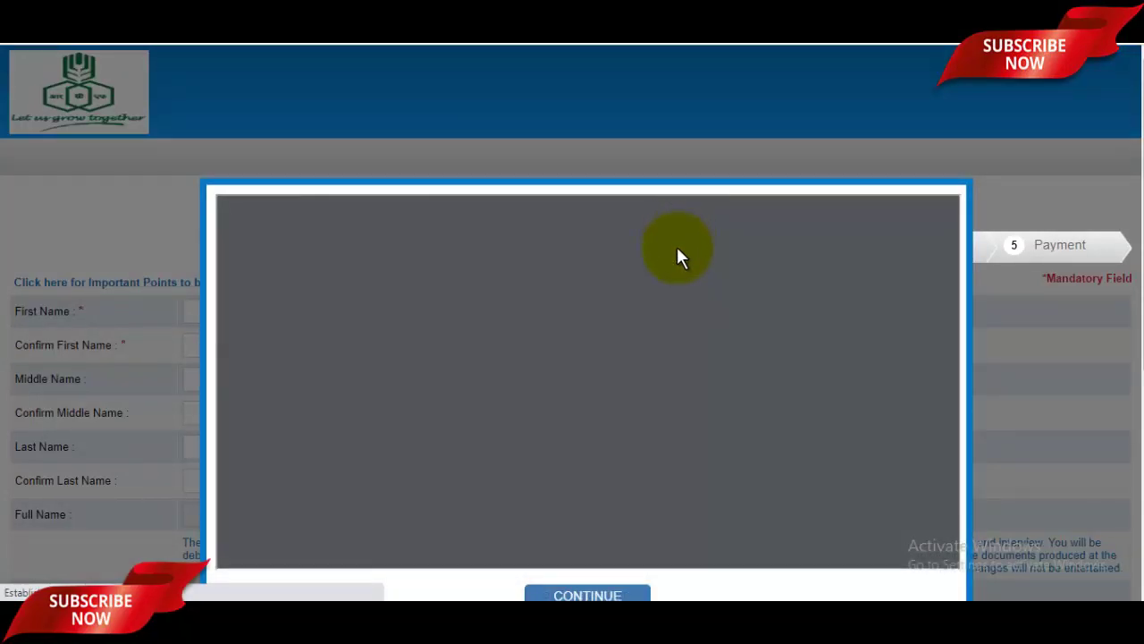
scroll(662, 286, down, 2)
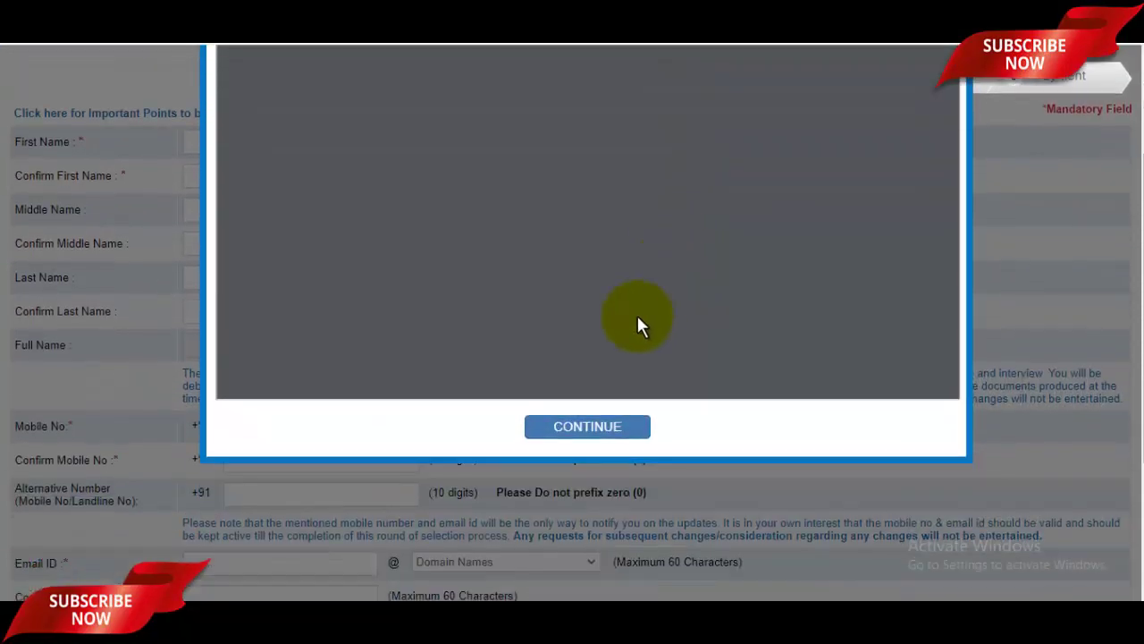
click(618, 435)
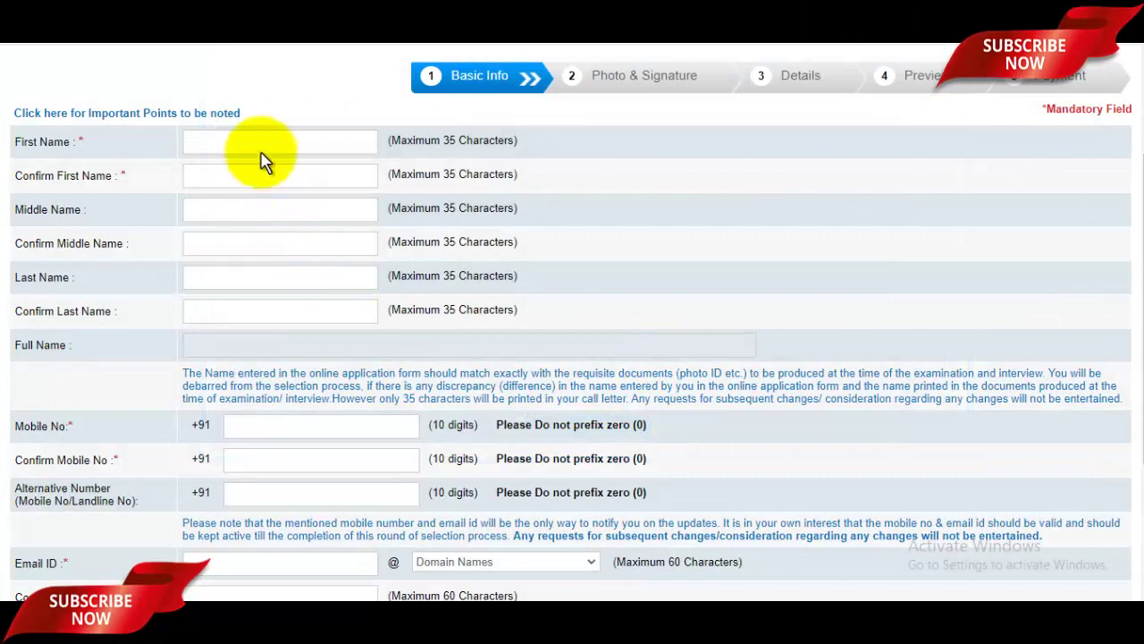
Enter and confirm the candidate's first name, then move to the middle name field.
click(264, 140)
scroll(262, 141, up, 1)
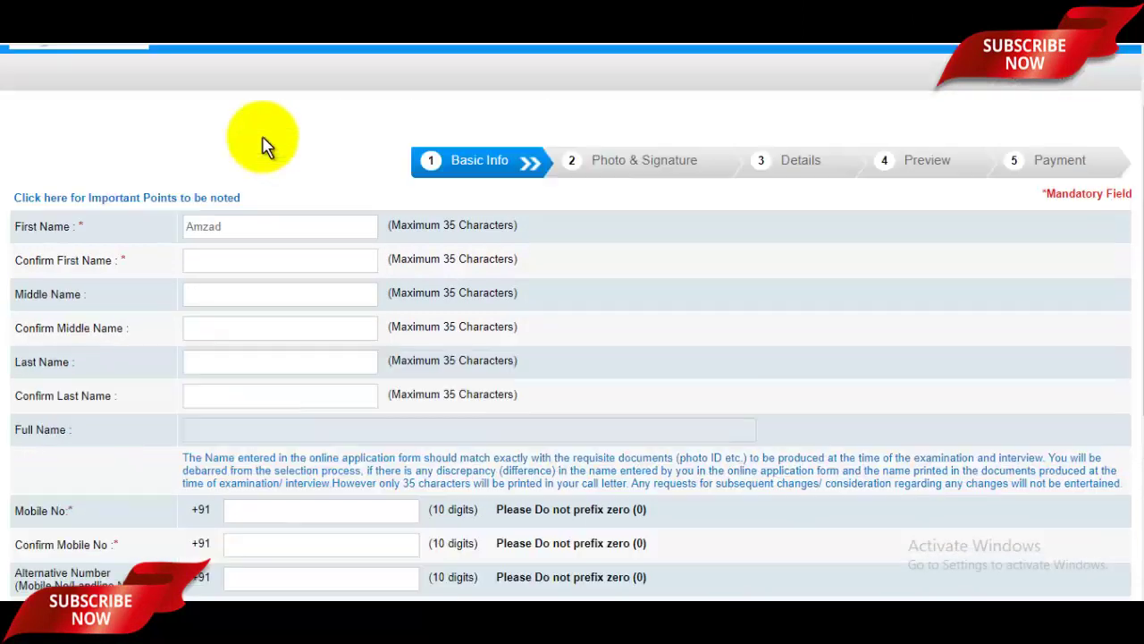
click(251, 263)
scroll(252, 268, up, 1)
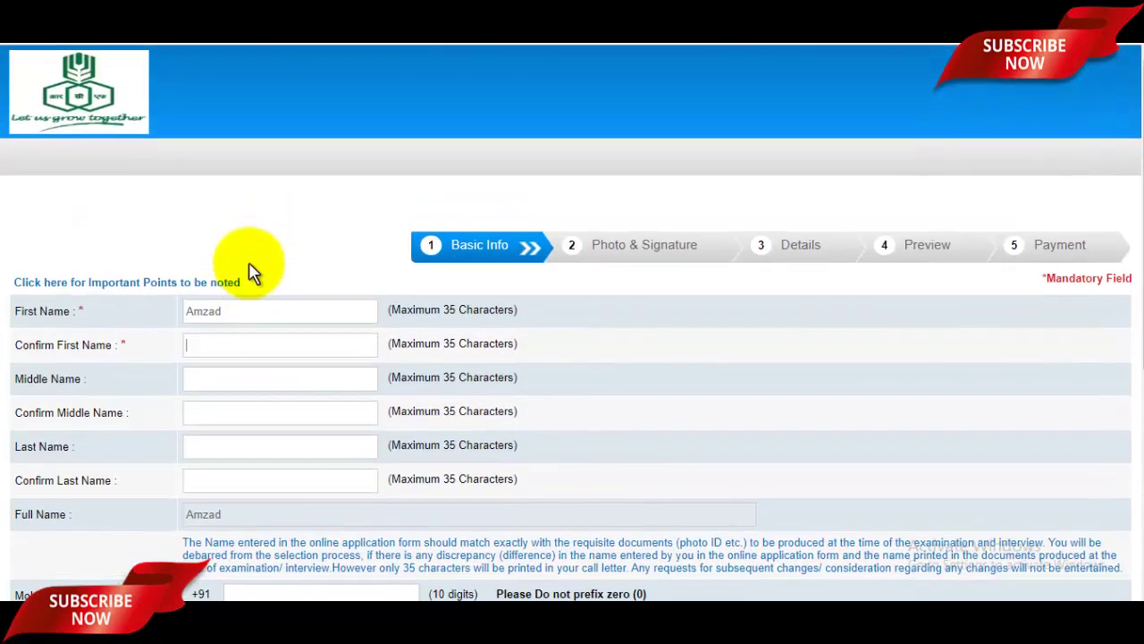
scroll(251, 271, down, 2)
click(240, 213)
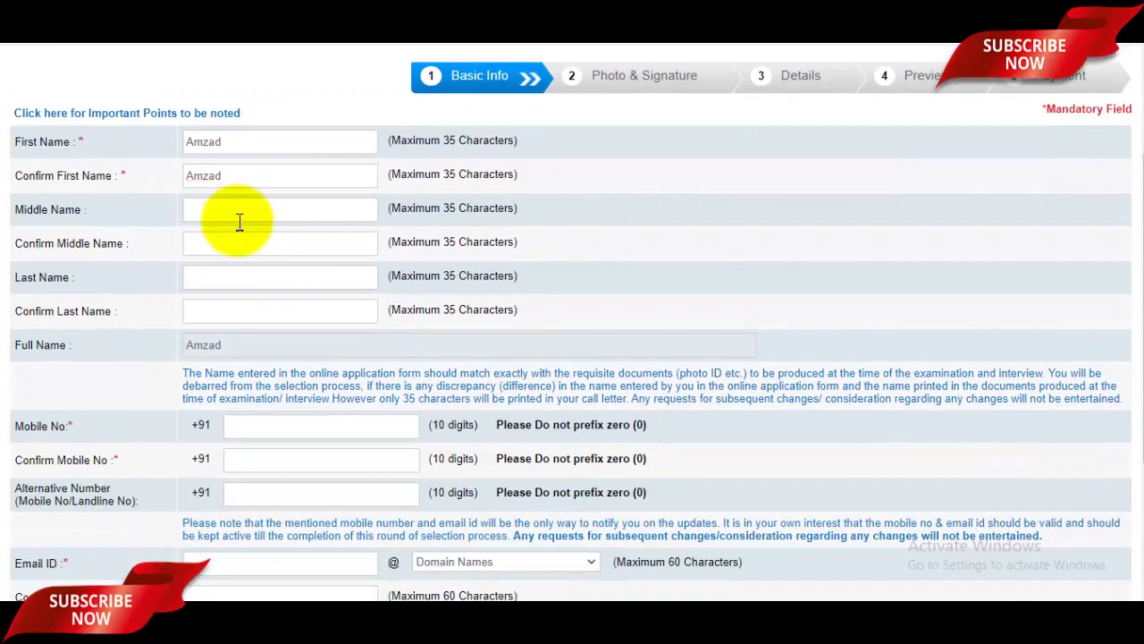
Enter and confirm the candidate's last name, then begin the mobile number.
click(229, 275)
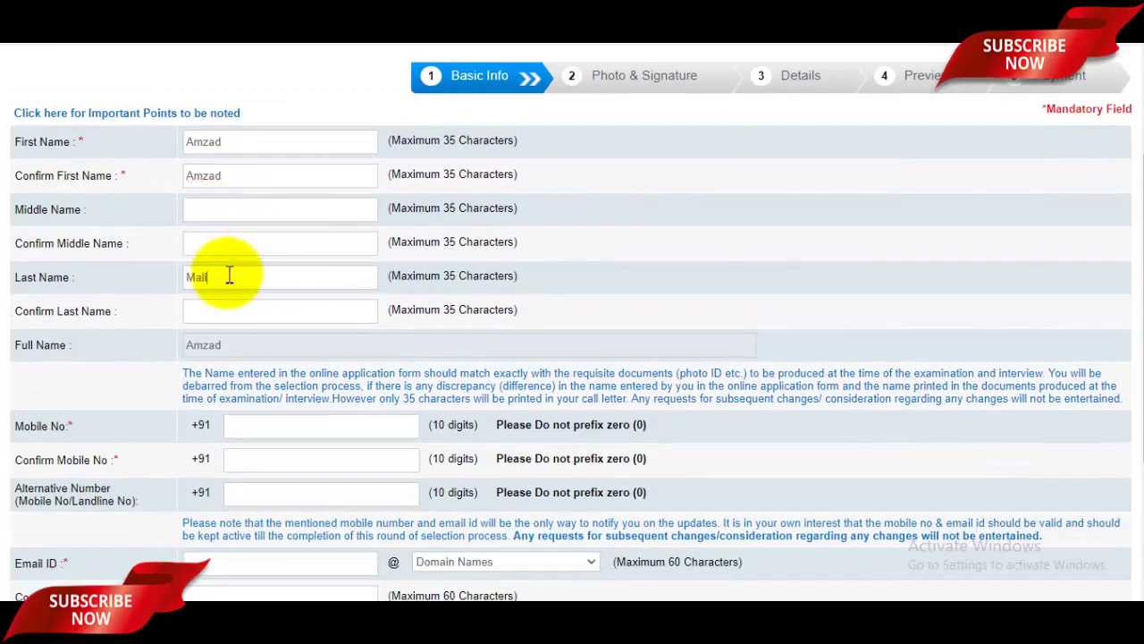
click(214, 315)
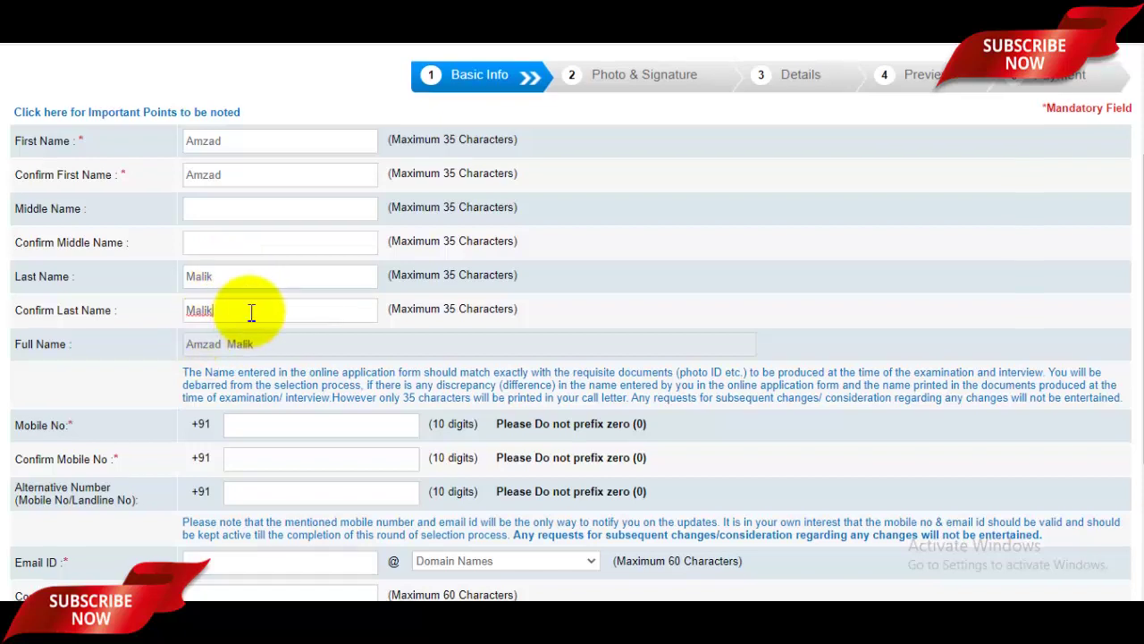
scroll(250, 312, down, 2)
click(277, 260)
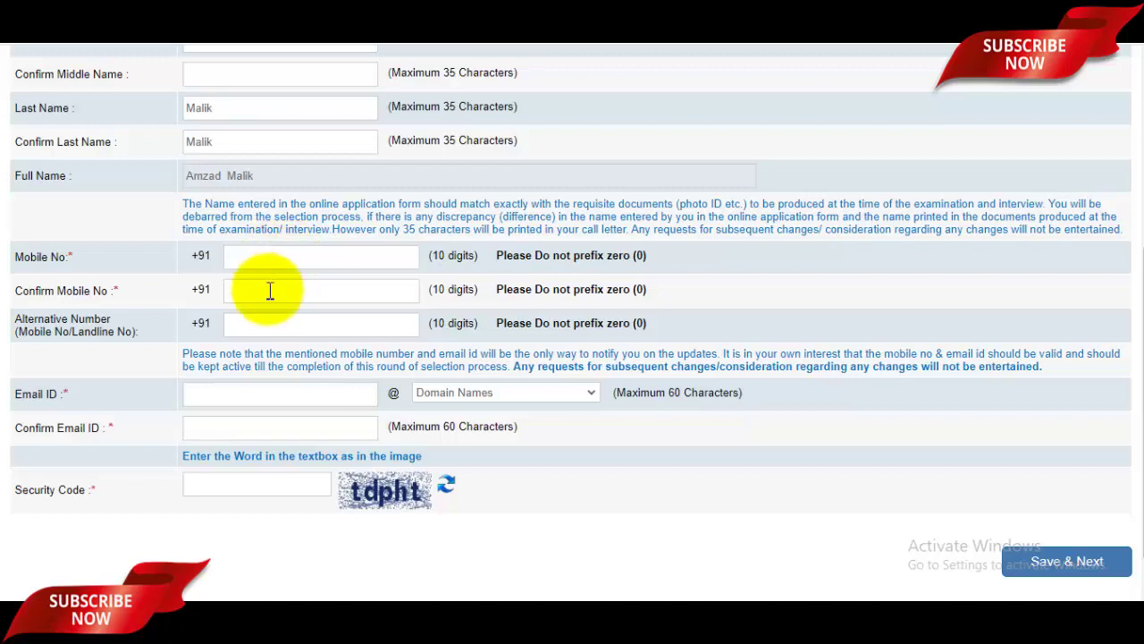
Confirm the mobile number and enter the candidate's e-mail address with the gmail.com domain.
click(279, 292)
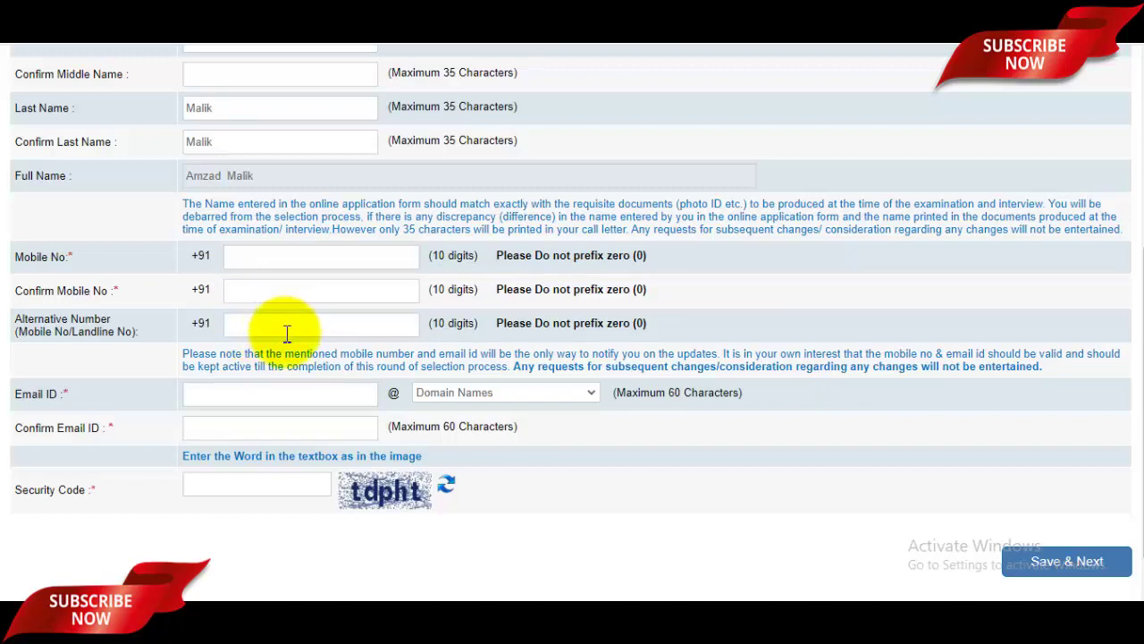
click(273, 394)
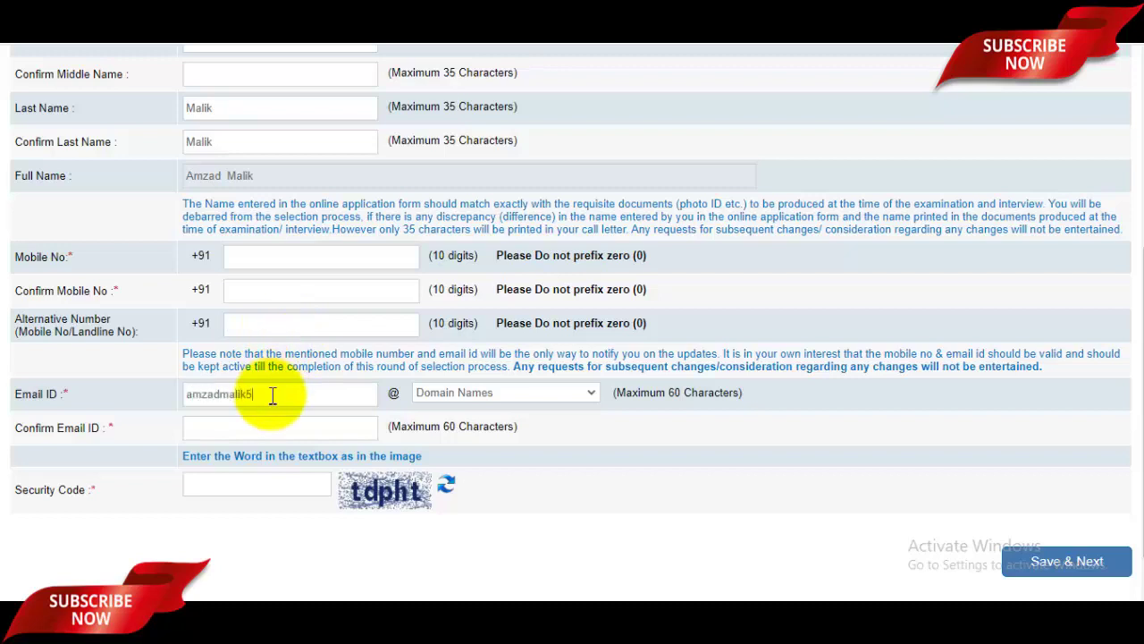
click(570, 393)
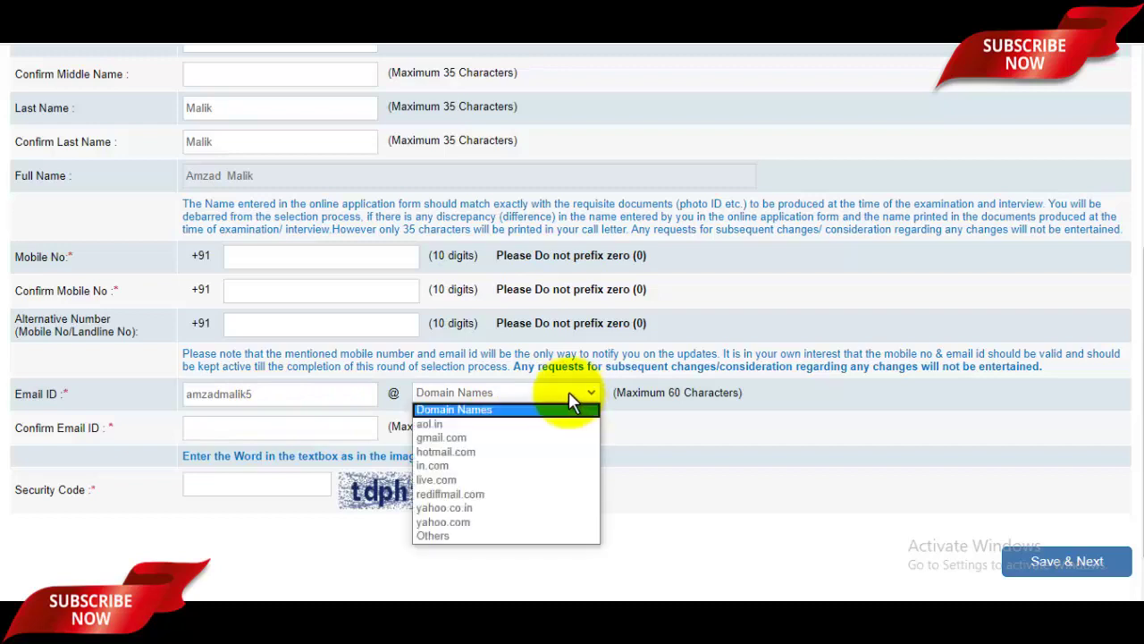
click(497, 444)
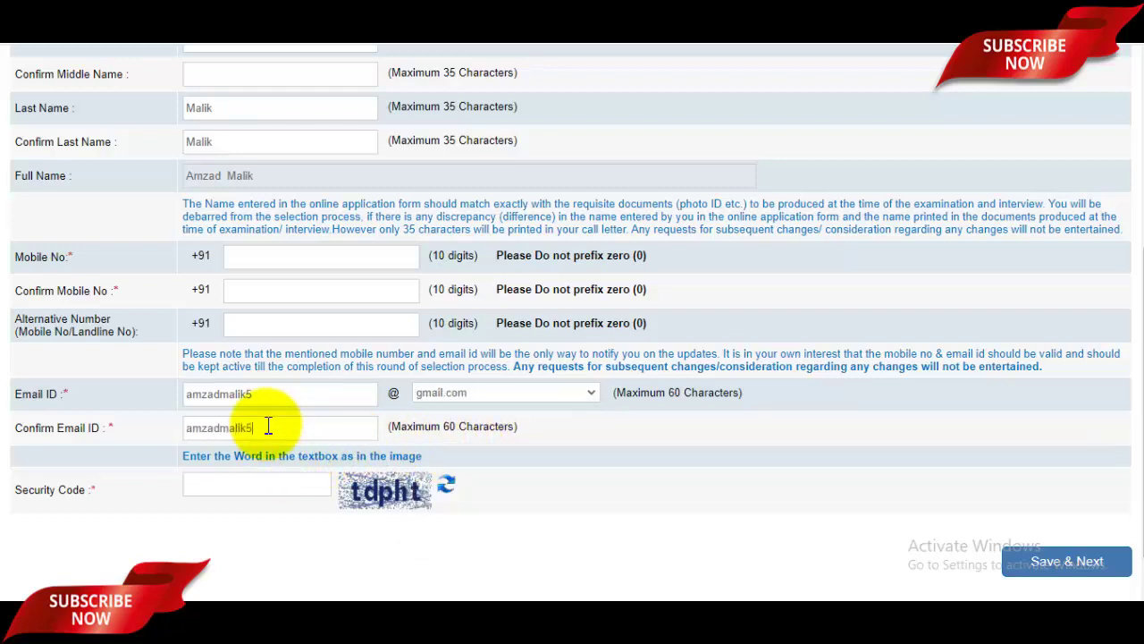
text(.com)
Enter the security code shown in the image and save the basic info.
click(219, 493)
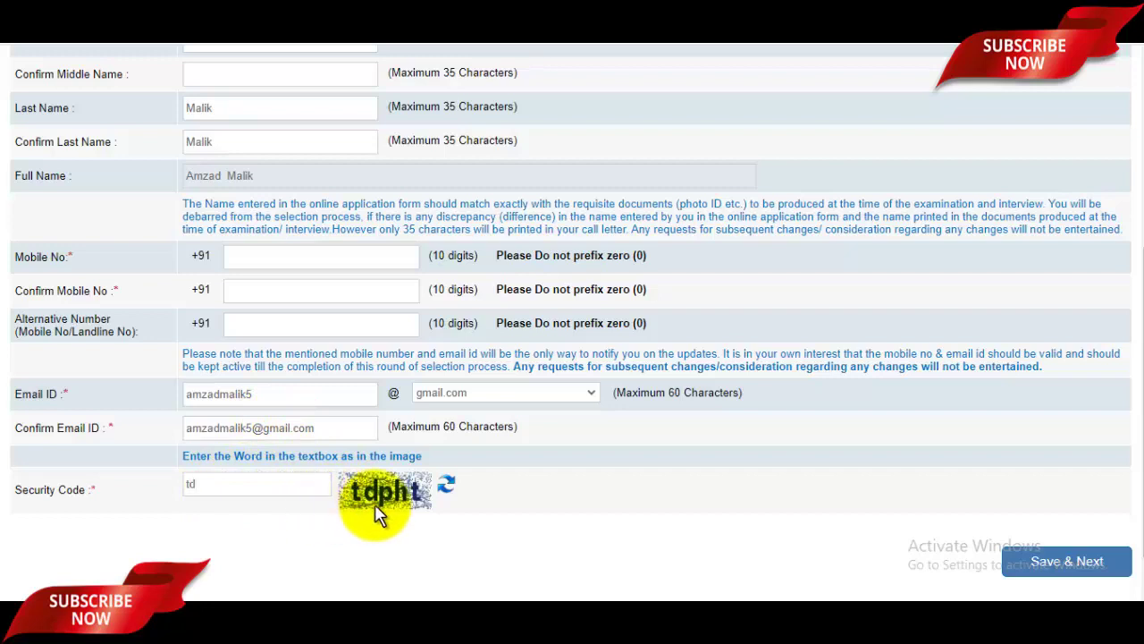
scroll(531, 429, up, 4)
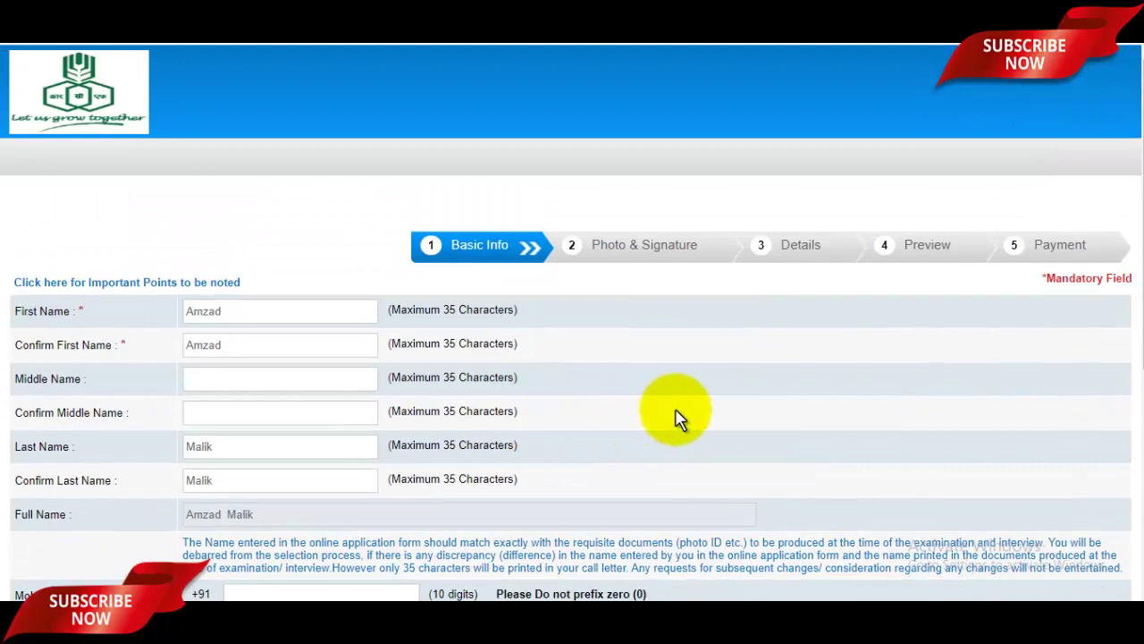
scroll(698, 421, down, 2)
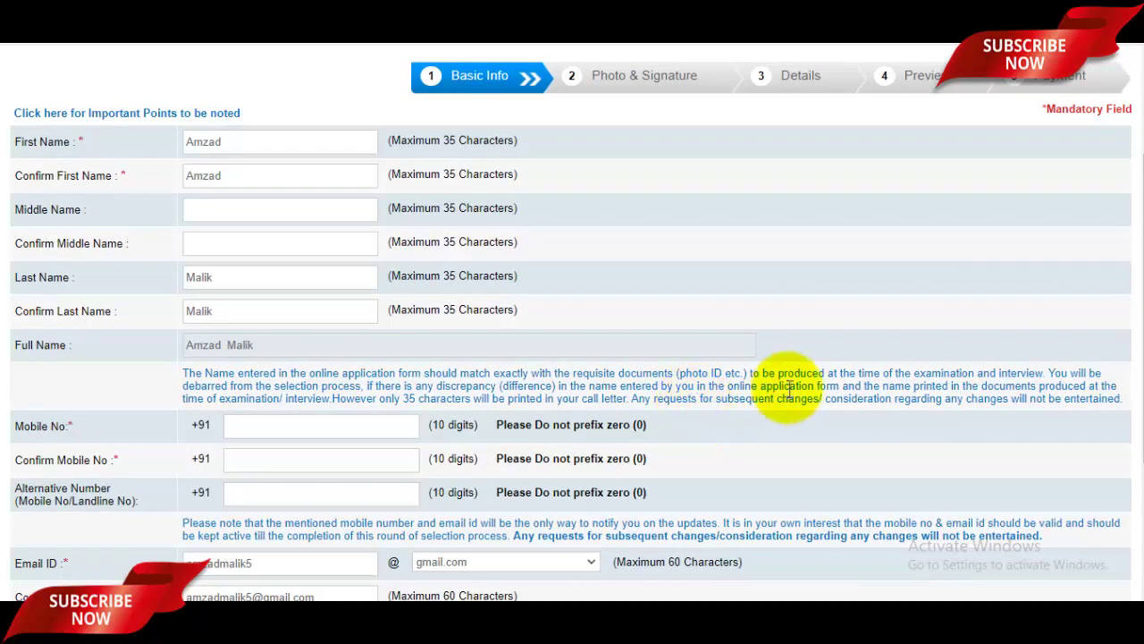
scroll(800, 387, down, 3)
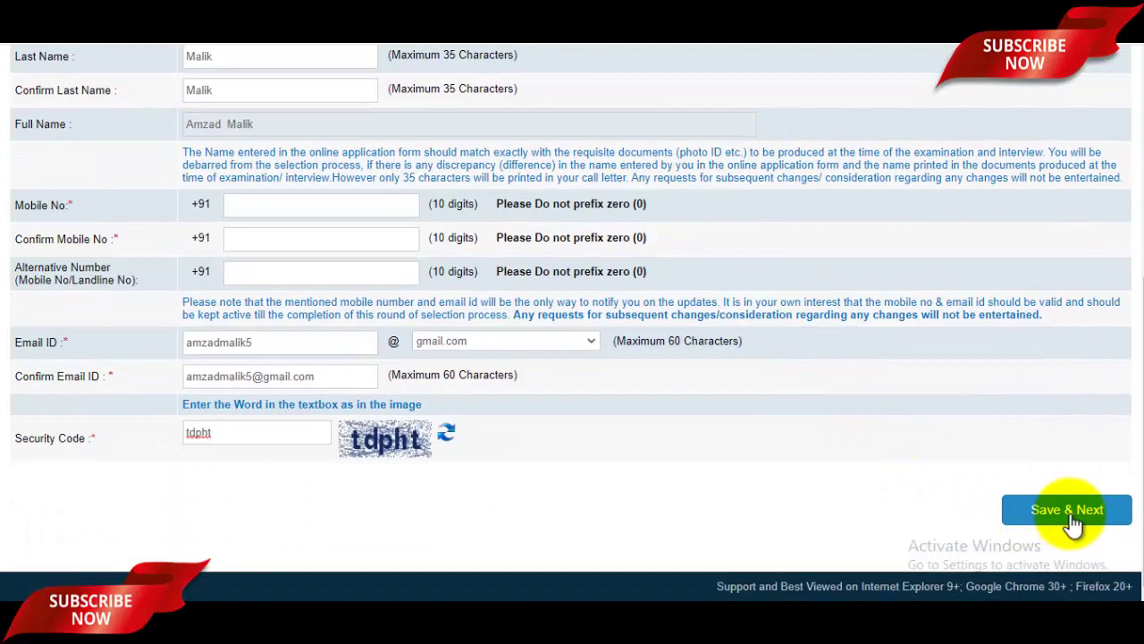
click(1073, 522)
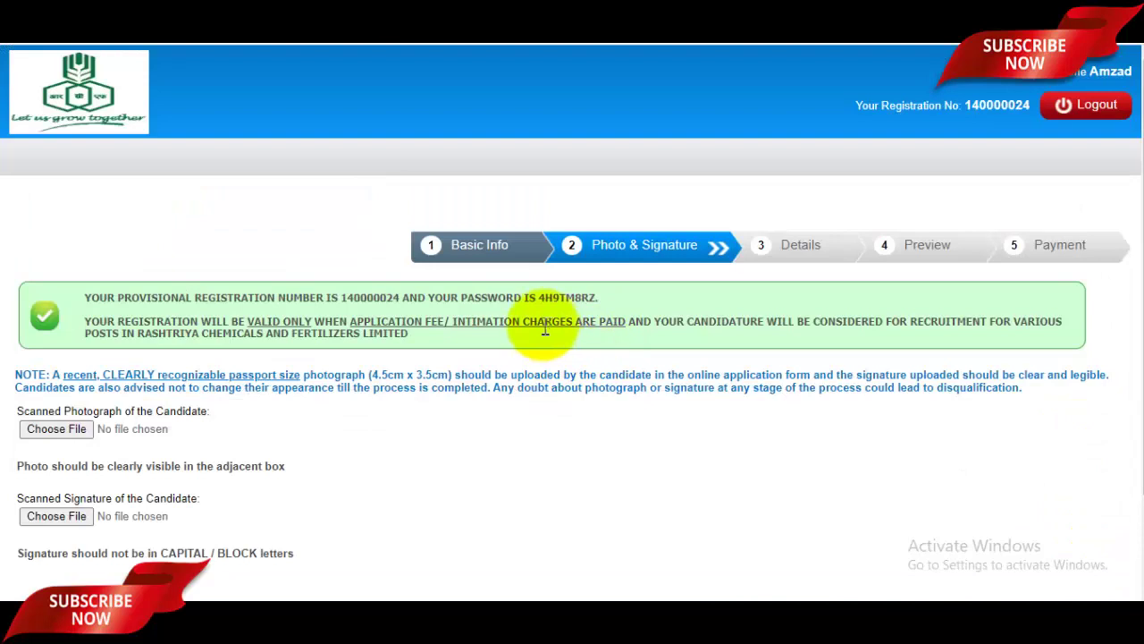
drag(342, 298, 601, 304)
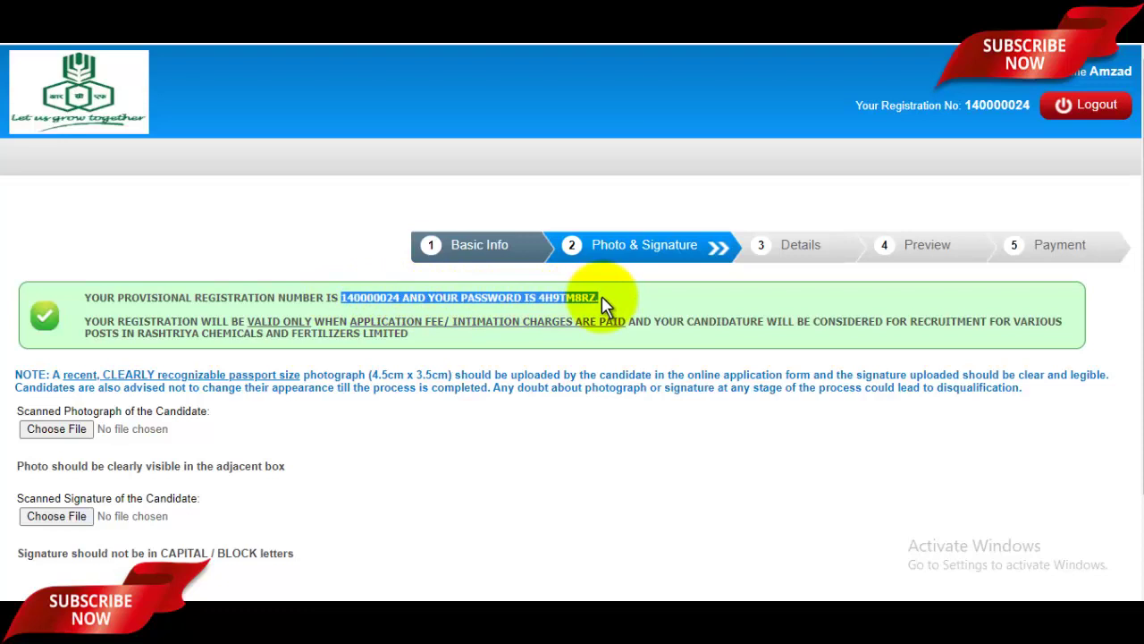
scroll(572, 304, down, 2)
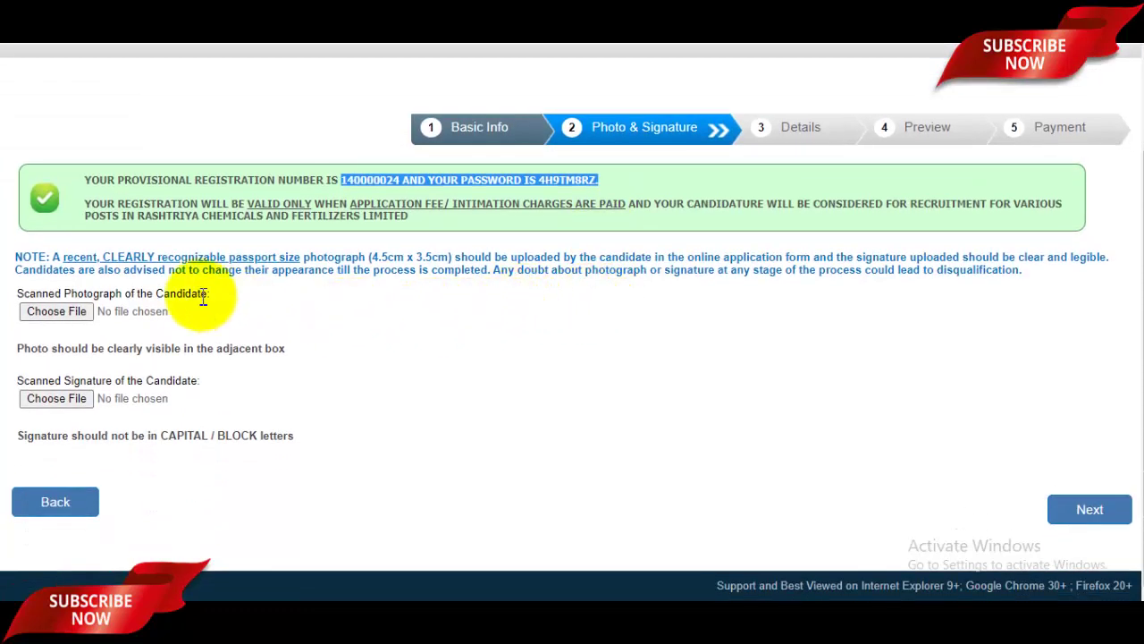
drag(80, 259, 812, 257)
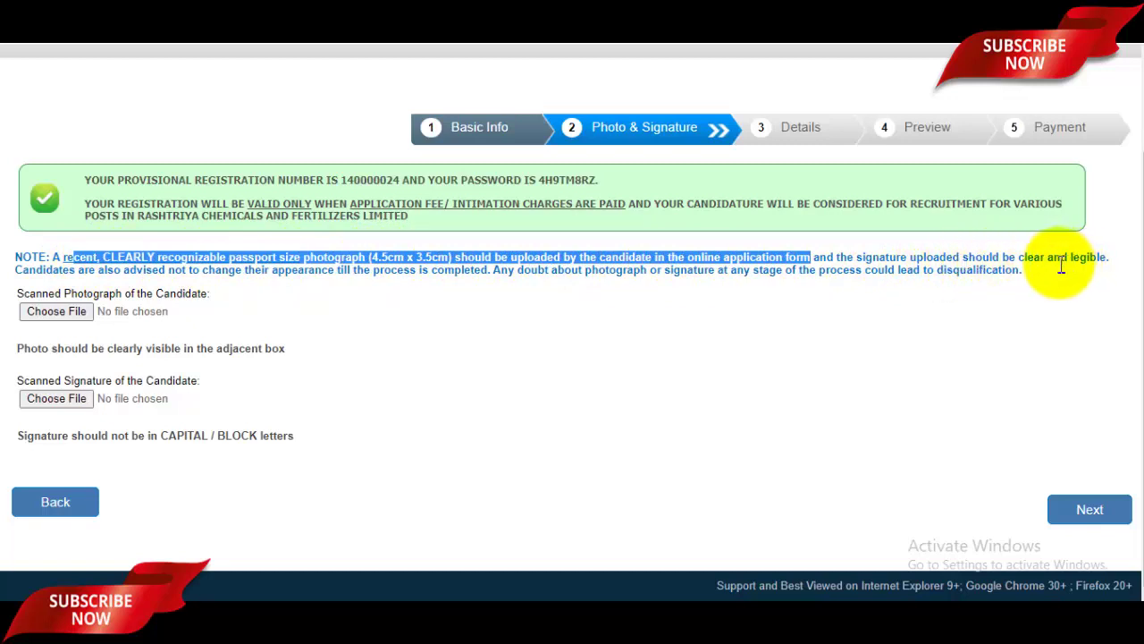
click(629, 270)
drag(609, 270, 761, 269)
click(819, 276)
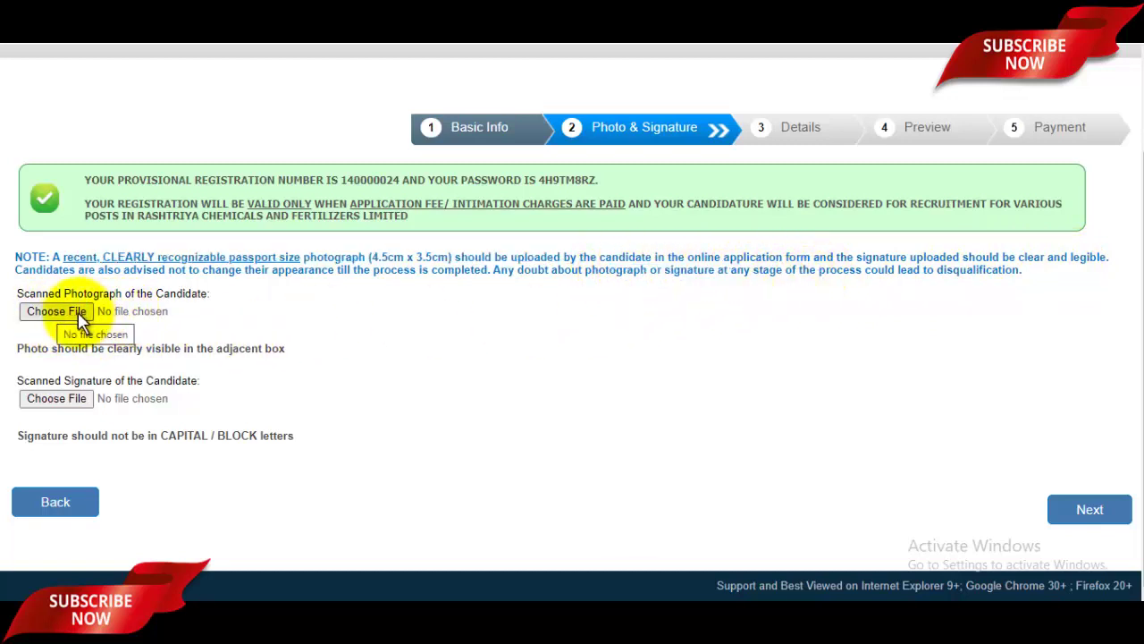
Upload randompassport.jpg from the Pictures folder as the candidate's photograph.
click(56, 310)
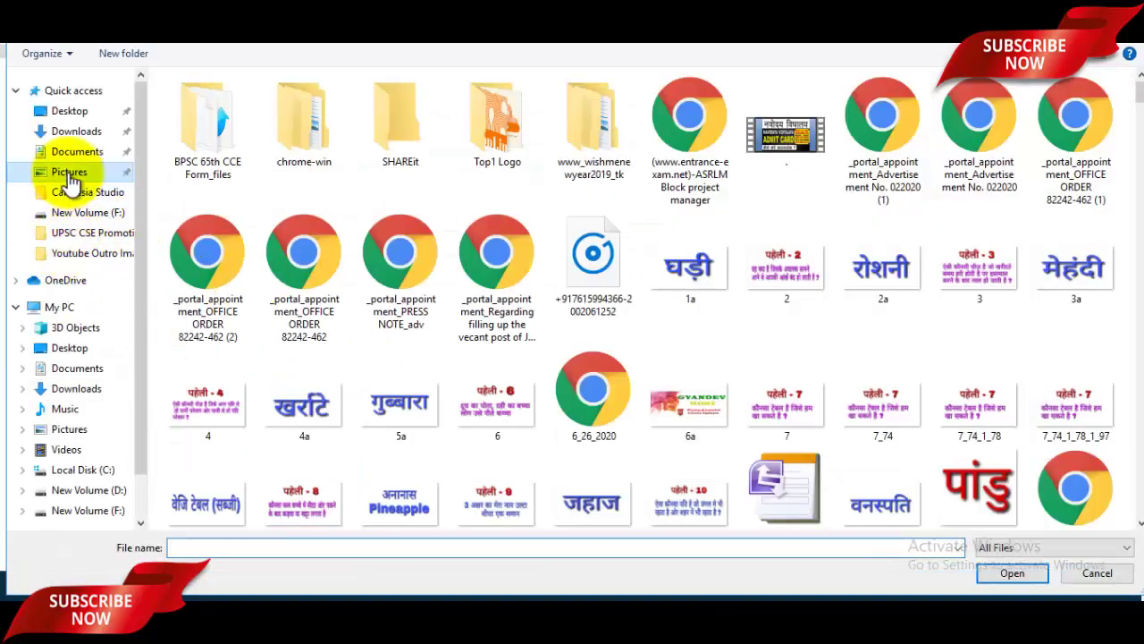
click(67, 171)
scroll(599, 329, down, 5)
click(499, 224)
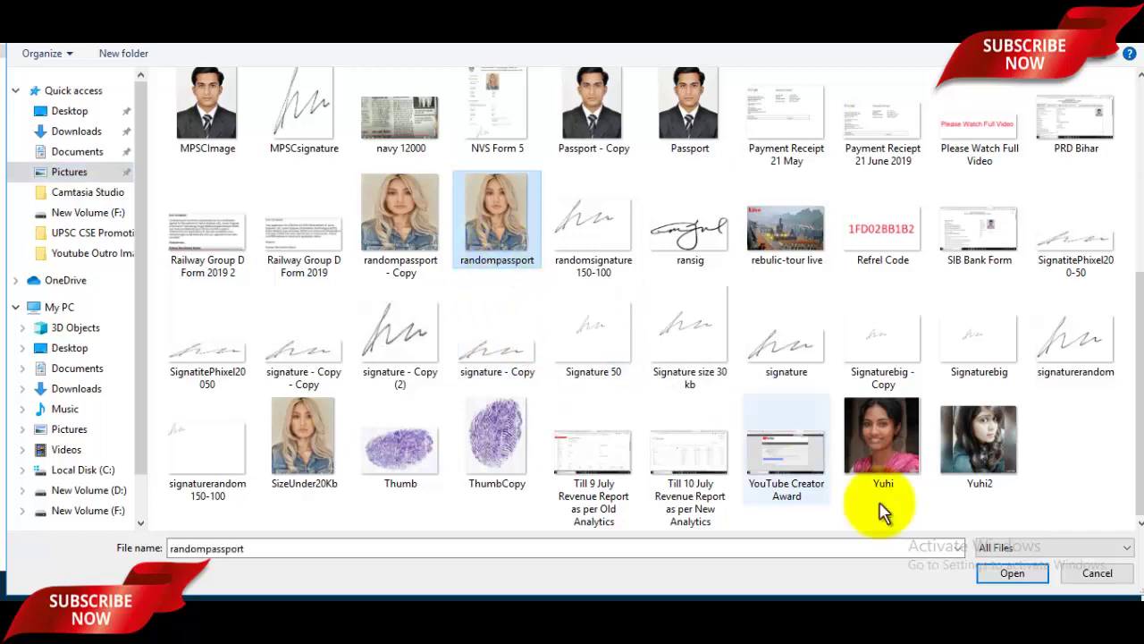
click(1011, 573)
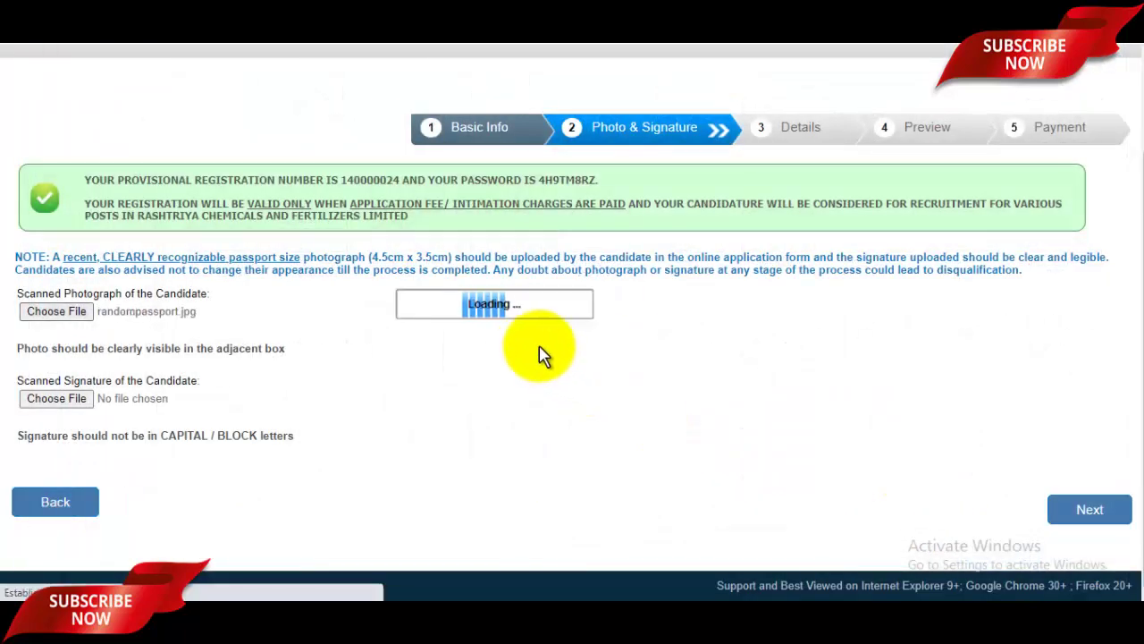
Upload signaturerandom.jpg as the signature and continue to the Details step.
scroll(509, 385, down, 3)
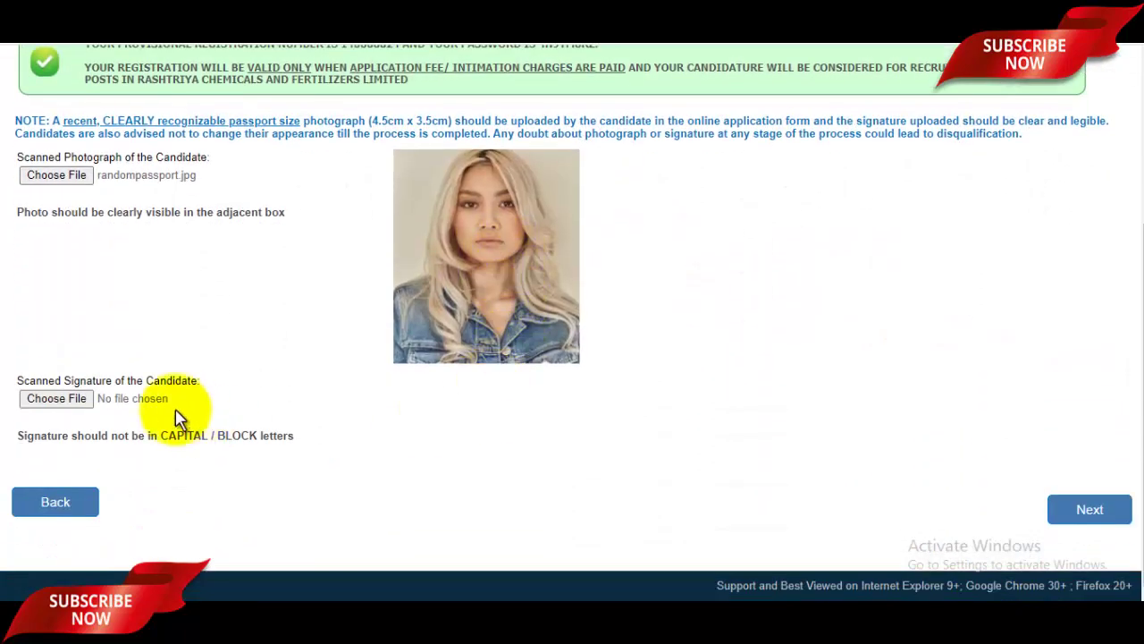
click(67, 403)
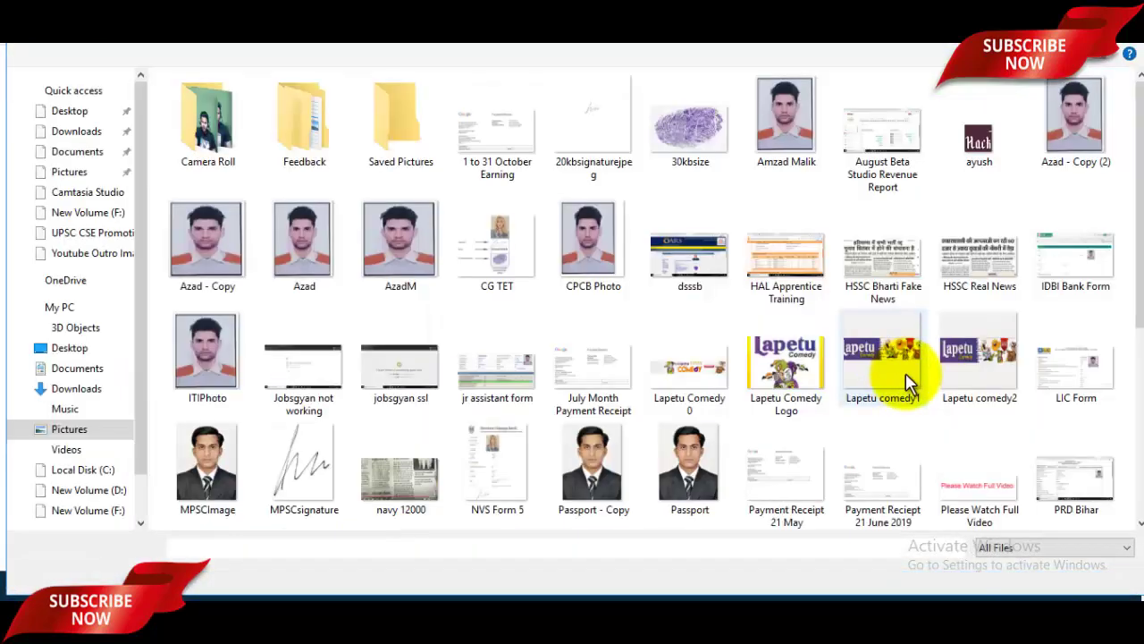
scroll(912, 375, down, 4)
click(1040, 372)
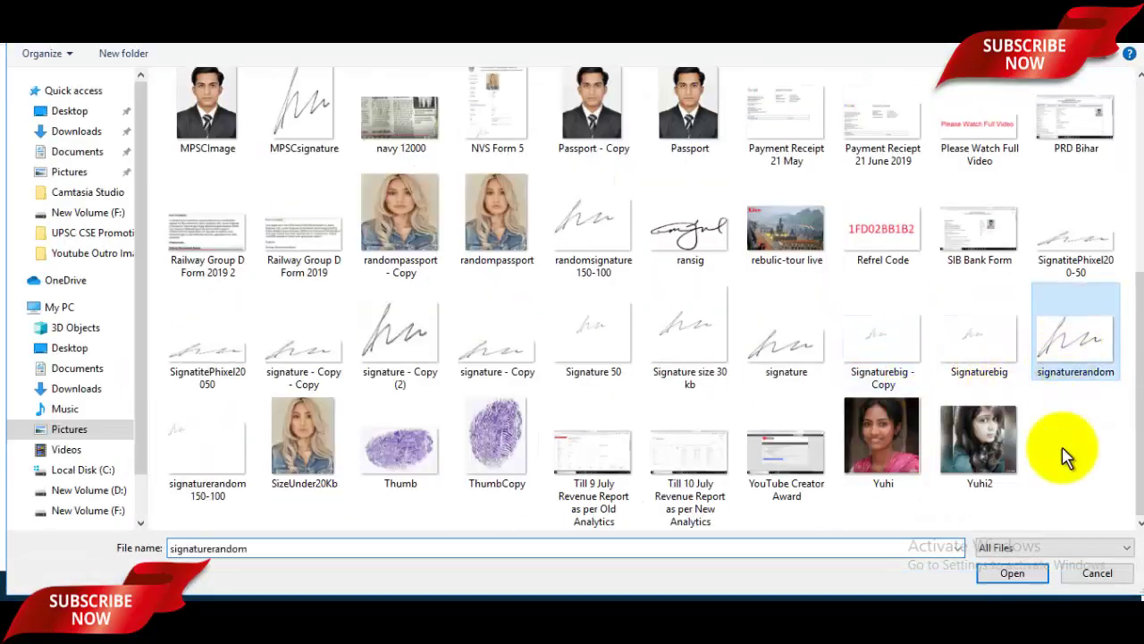
click(1014, 572)
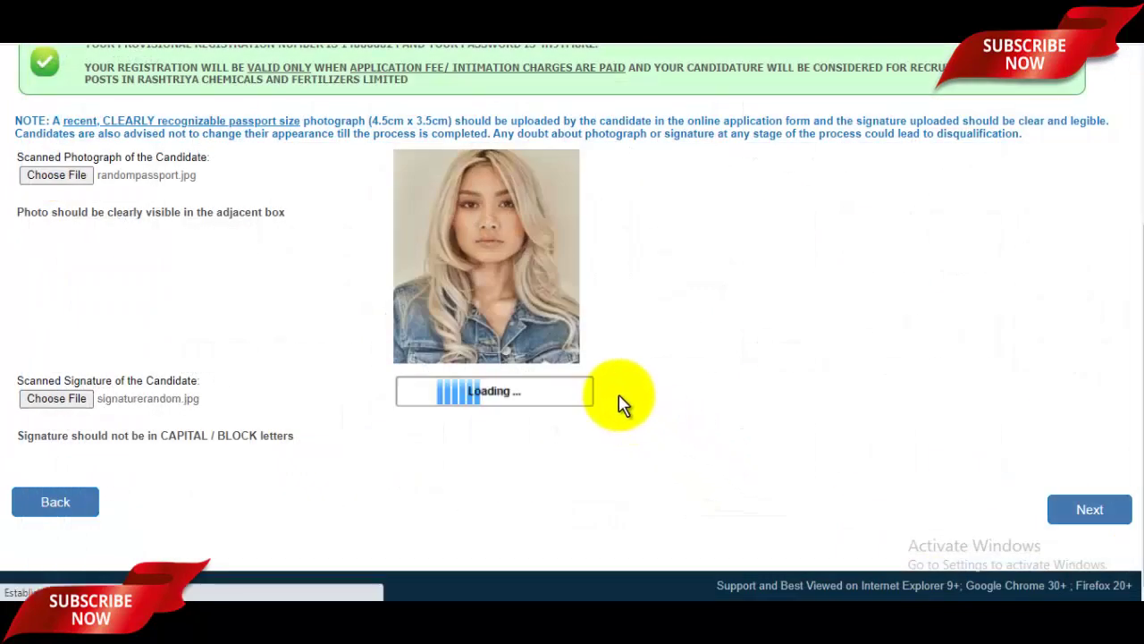
scroll(585, 402, up, 3)
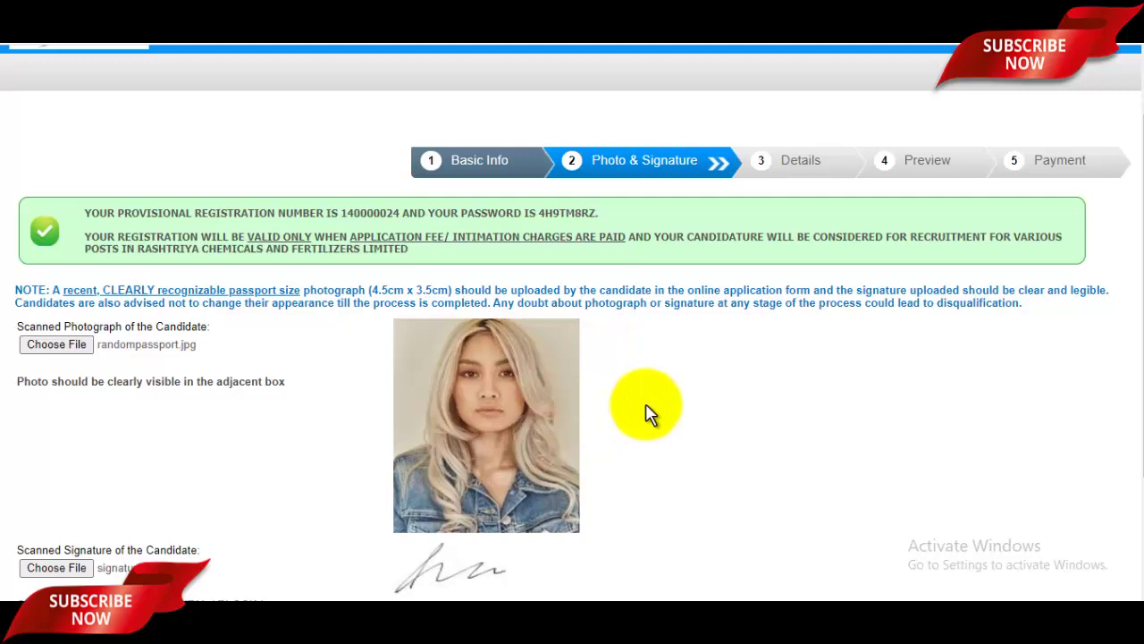
scroll(650, 413, down, 3)
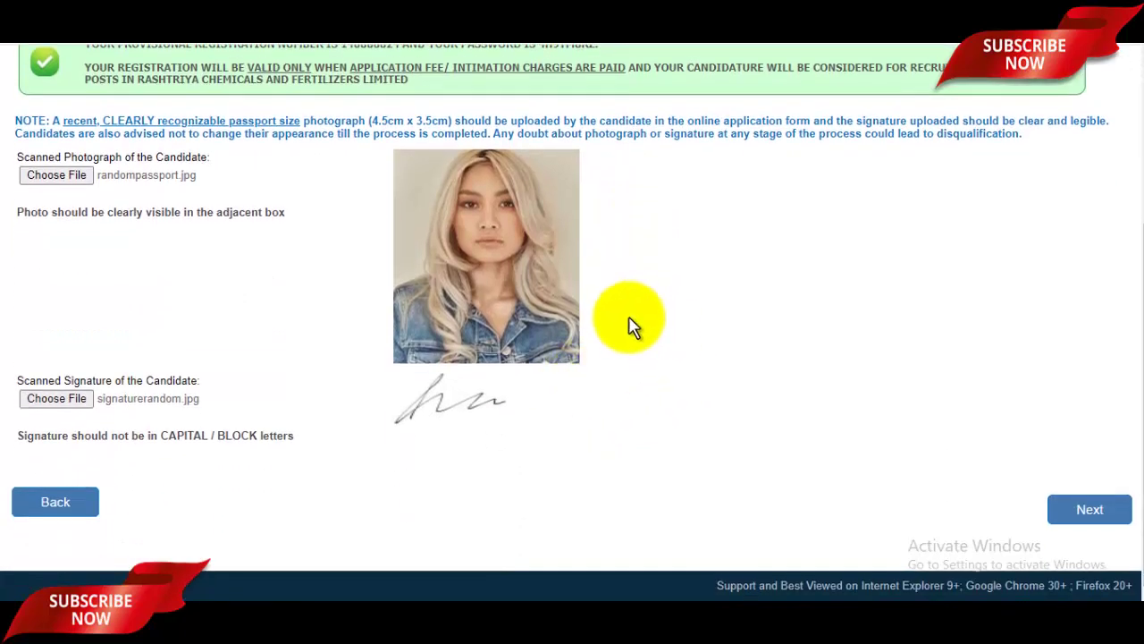
click(1089, 509)
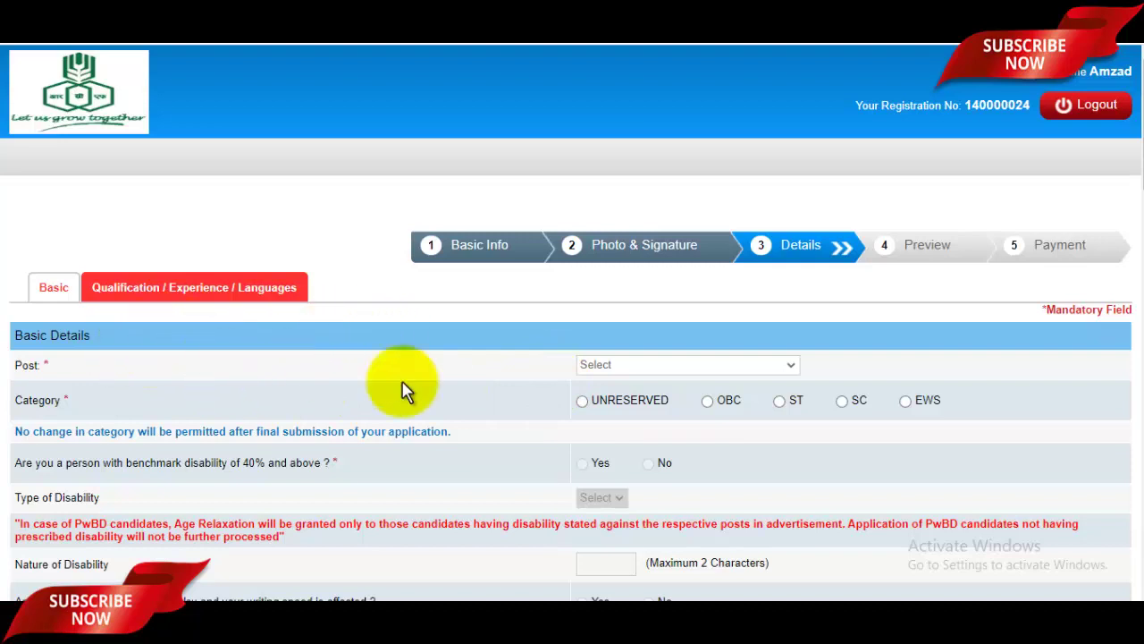
Choose Management Trainee Chemical from the Post dropdown.
click(728, 364)
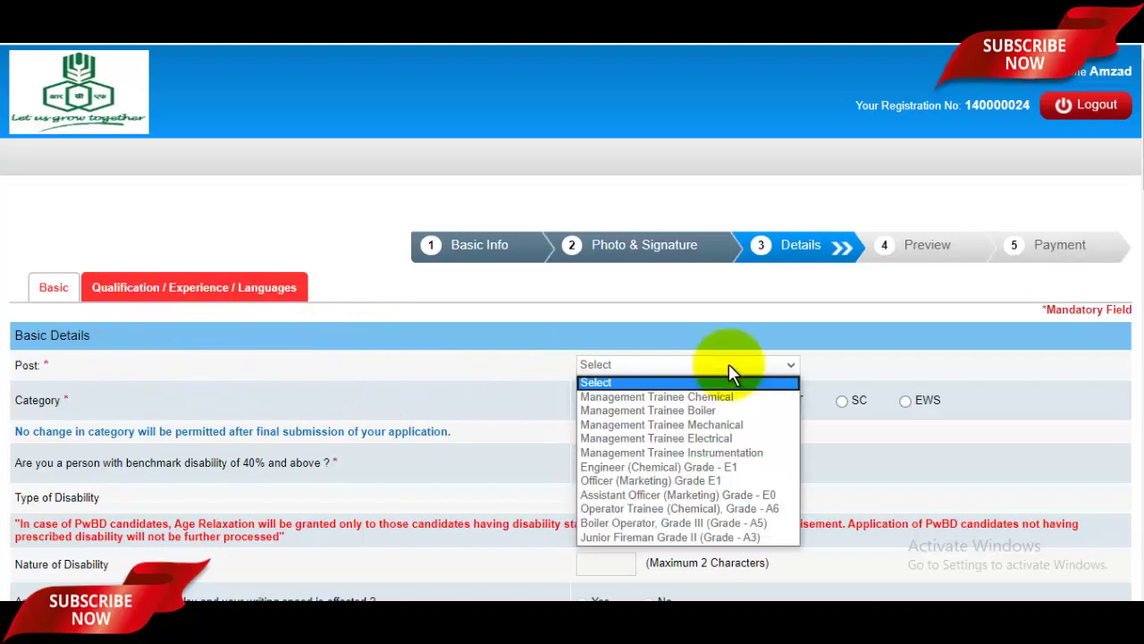
click(656, 398)
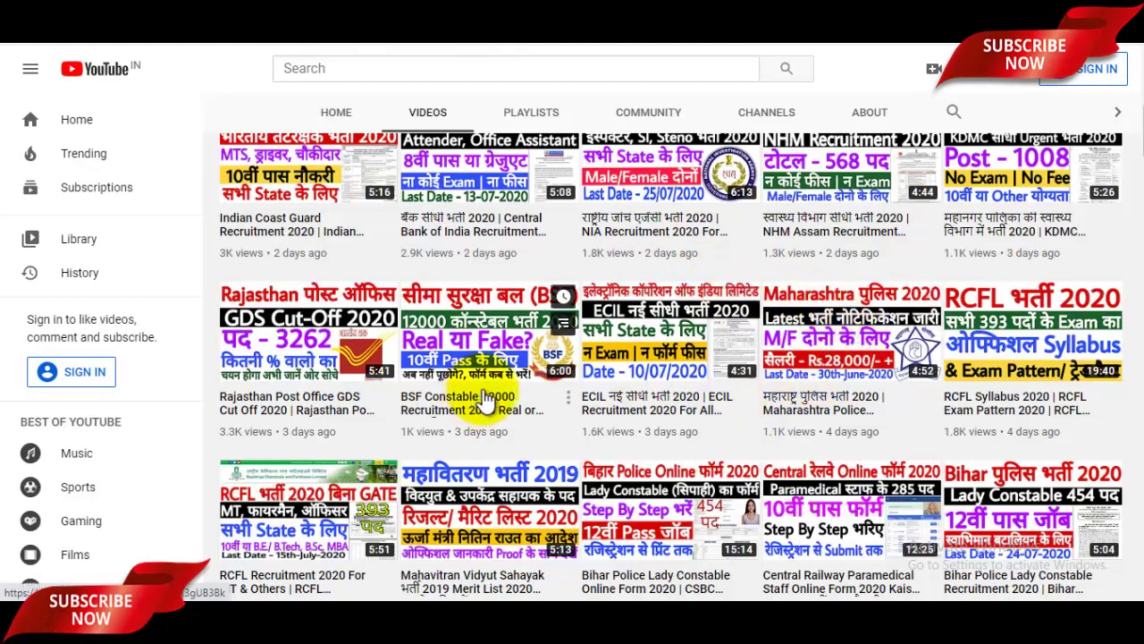
scroll(358, 253, down, 3)
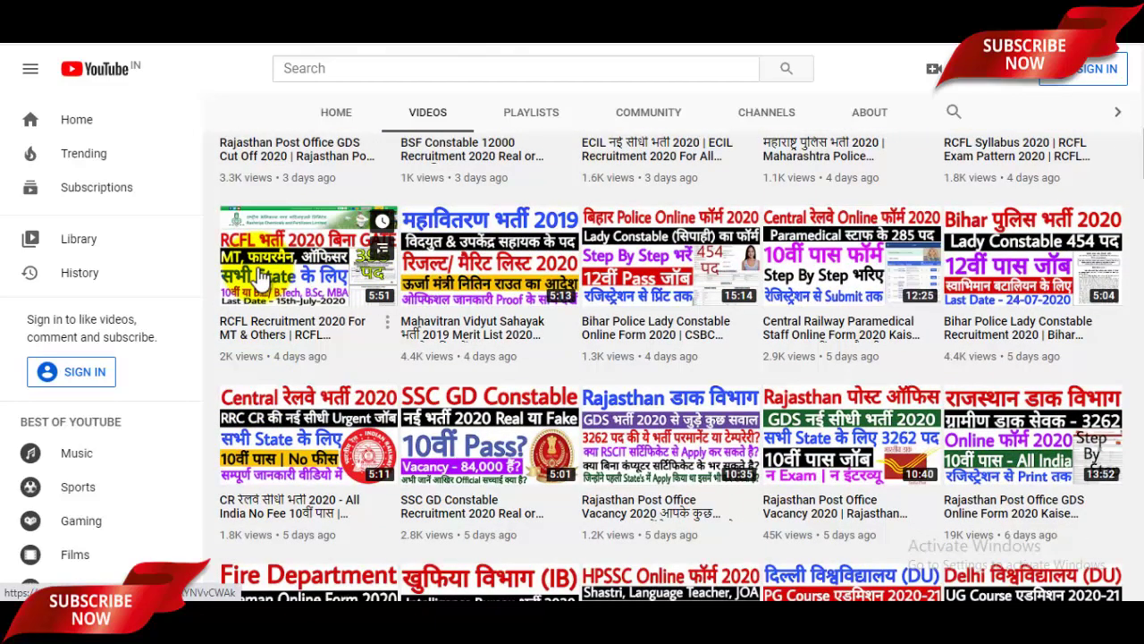
scroll(263, 304, up, 2)
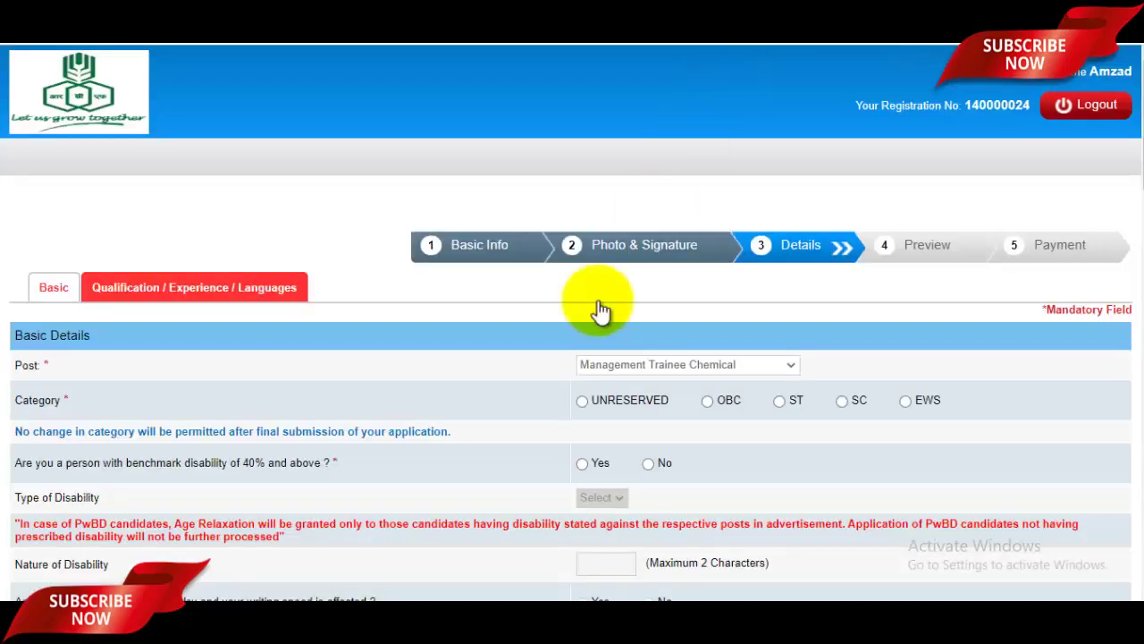
scroll(593, 304, down, 1)
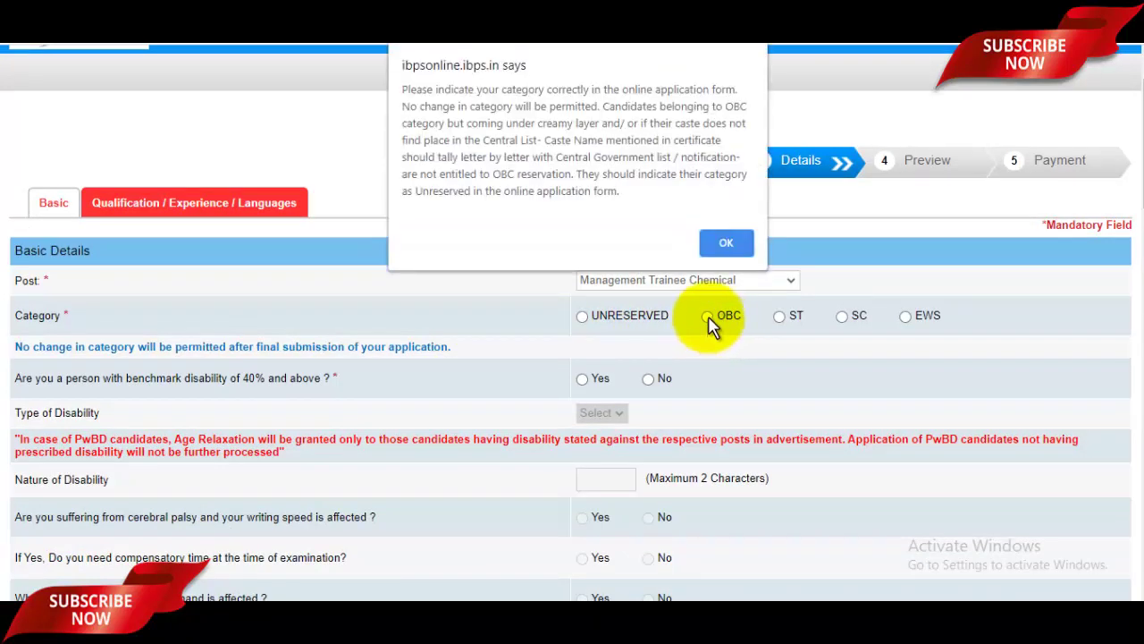
Switch the category from OBC to UNRESERVED, dismiss the alert, and answer No to 40% benchmark disability.
click(726, 242)
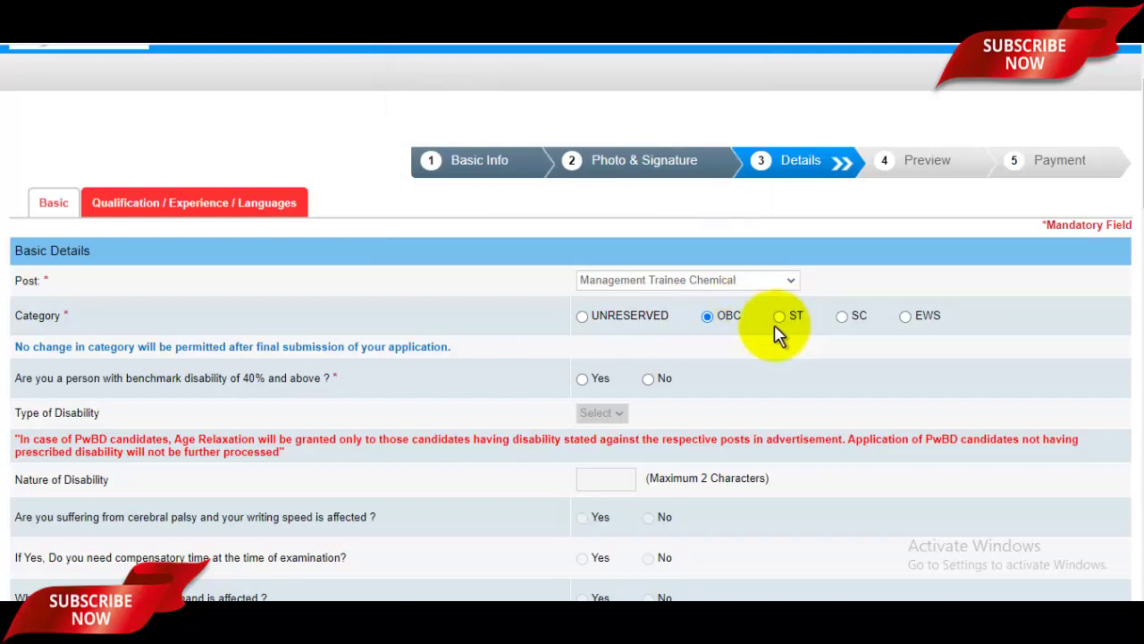
click(582, 320)
click(728, 244)
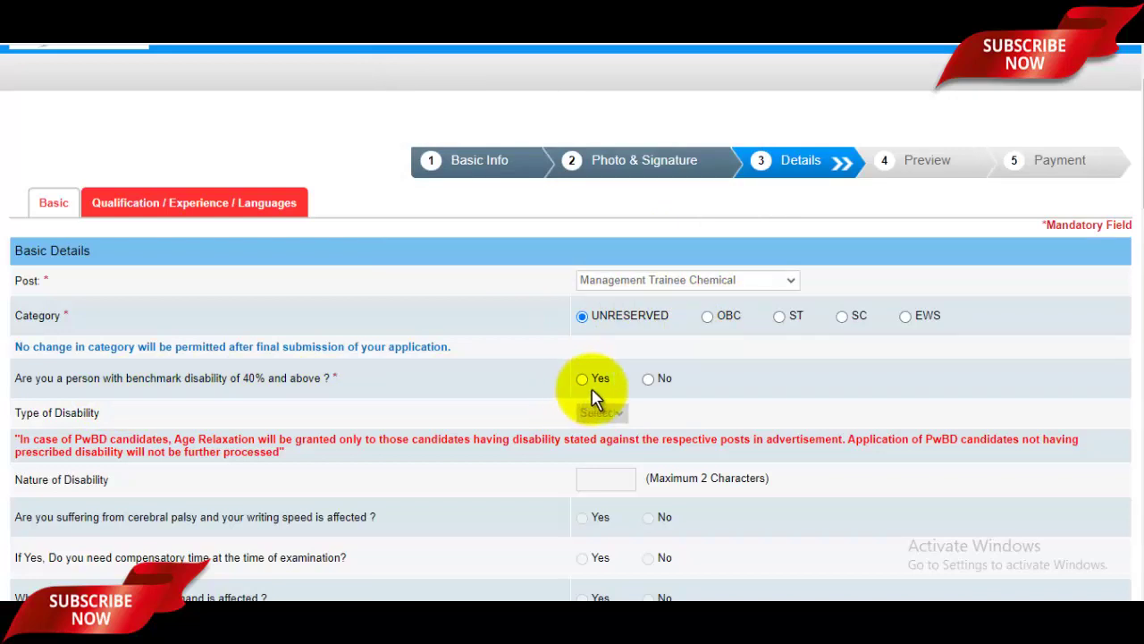
click(649, 379)
scroll(679, 382, down, 1)
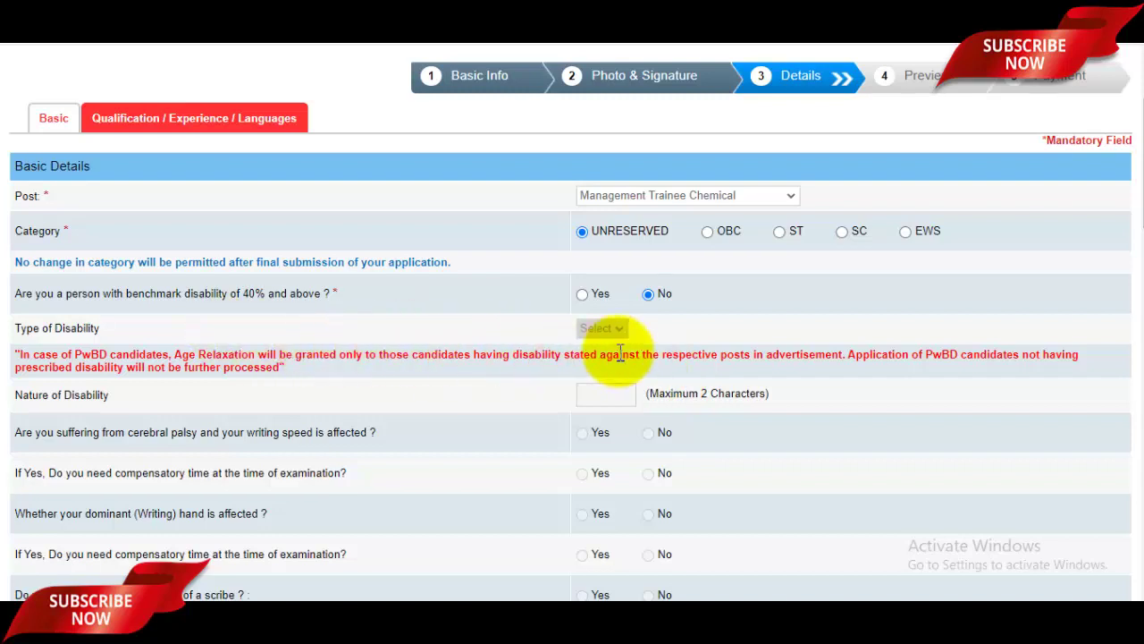
Select No for the 1984 Riots and J&K domicile questions and pick Muslim from the Religion list.
scroll(621, 351, down, 2)
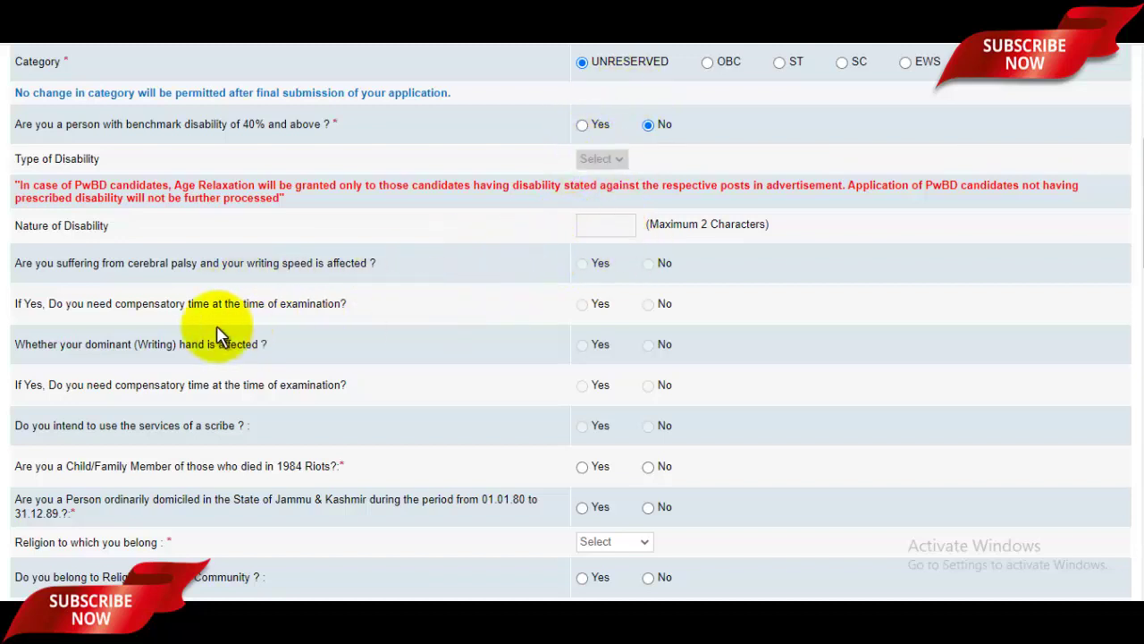
scroll(301, 383, down, 1)
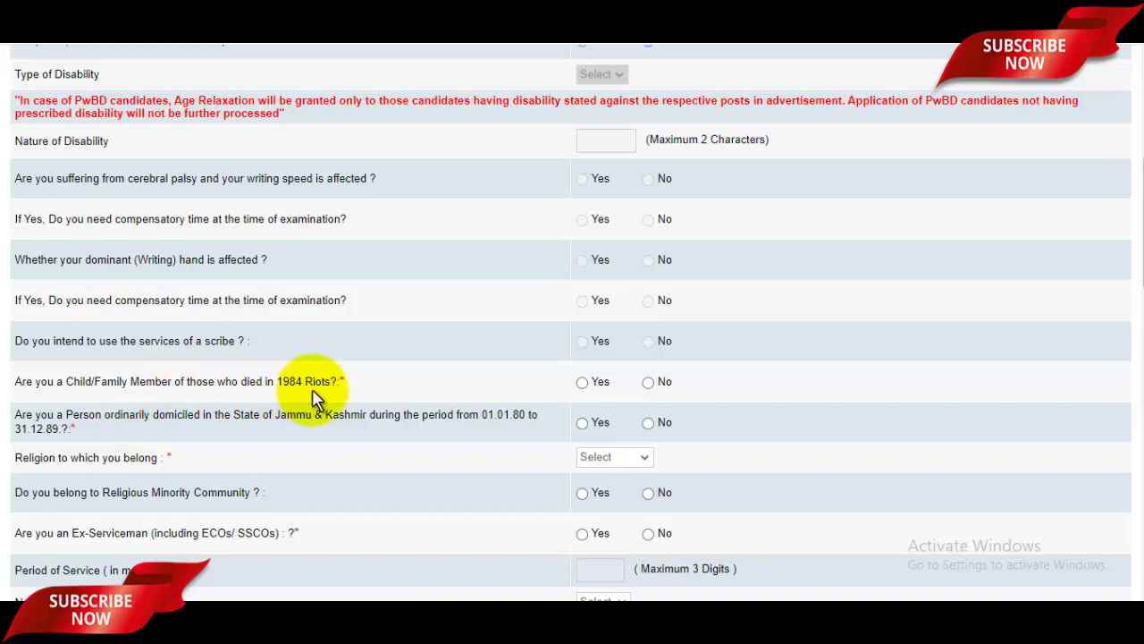
click(648, 383)
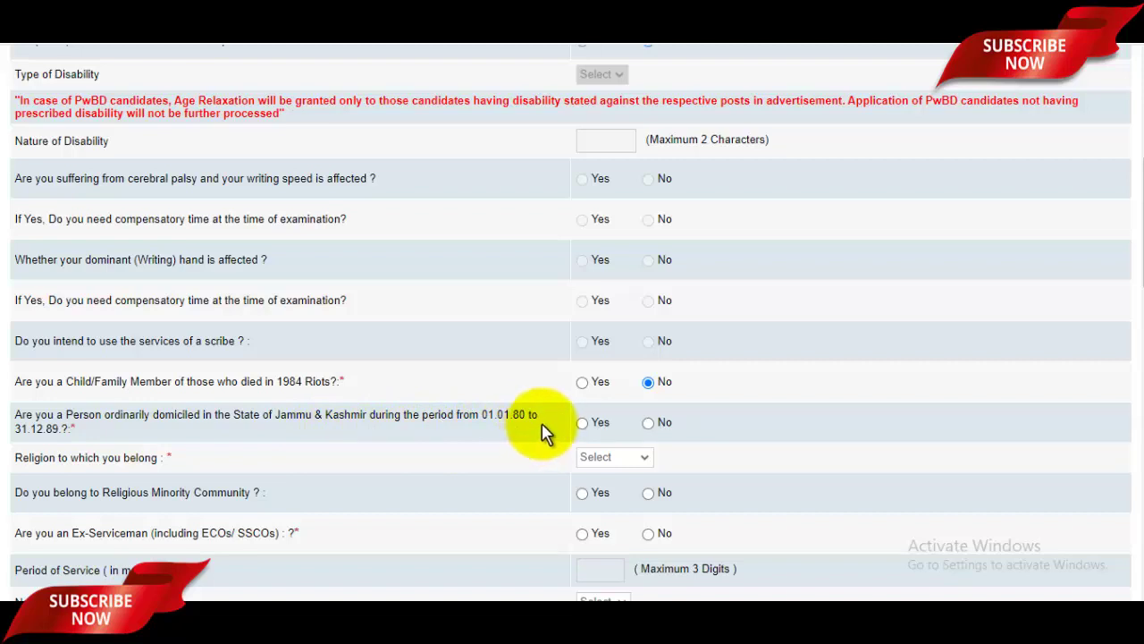
click(648, 423)
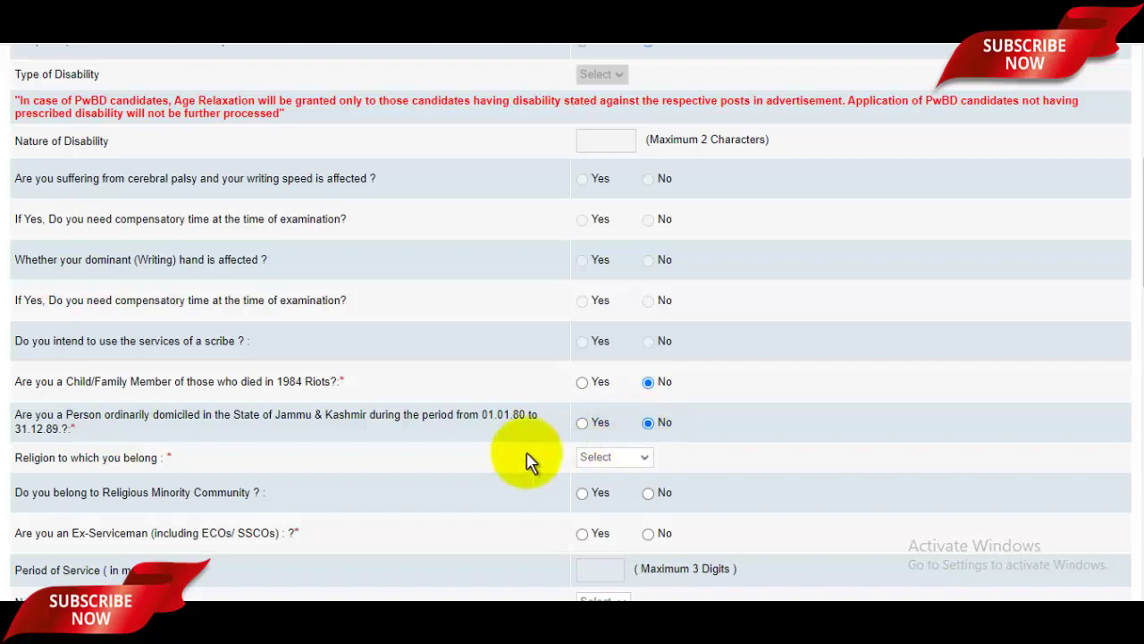
click(641, 461)
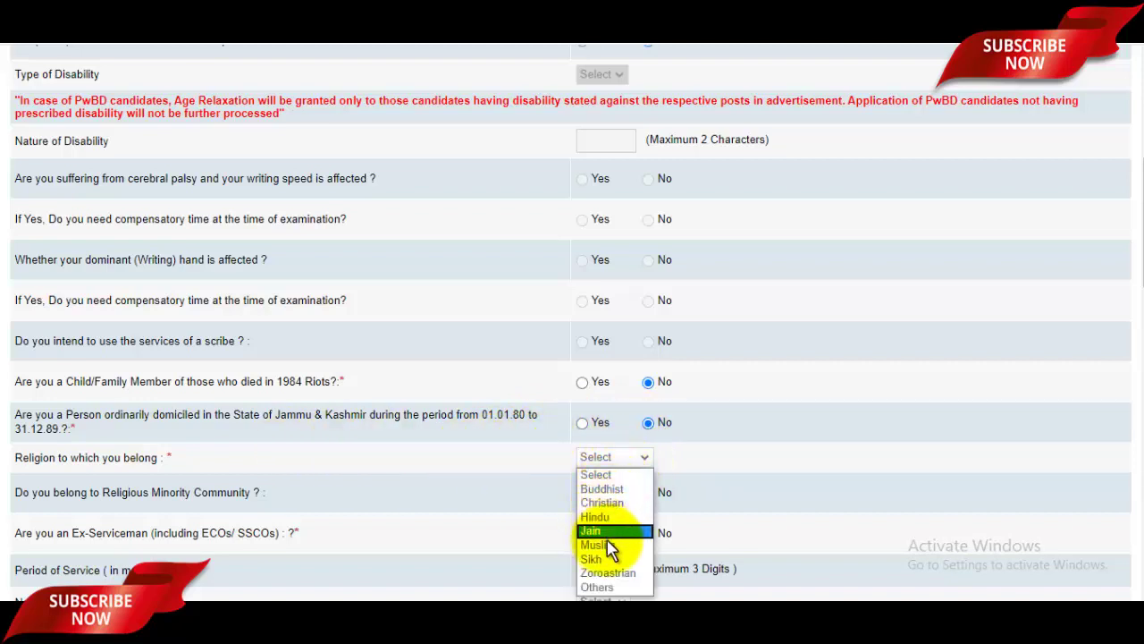
click(615, 545)
scroll(646, 511, down, 2)
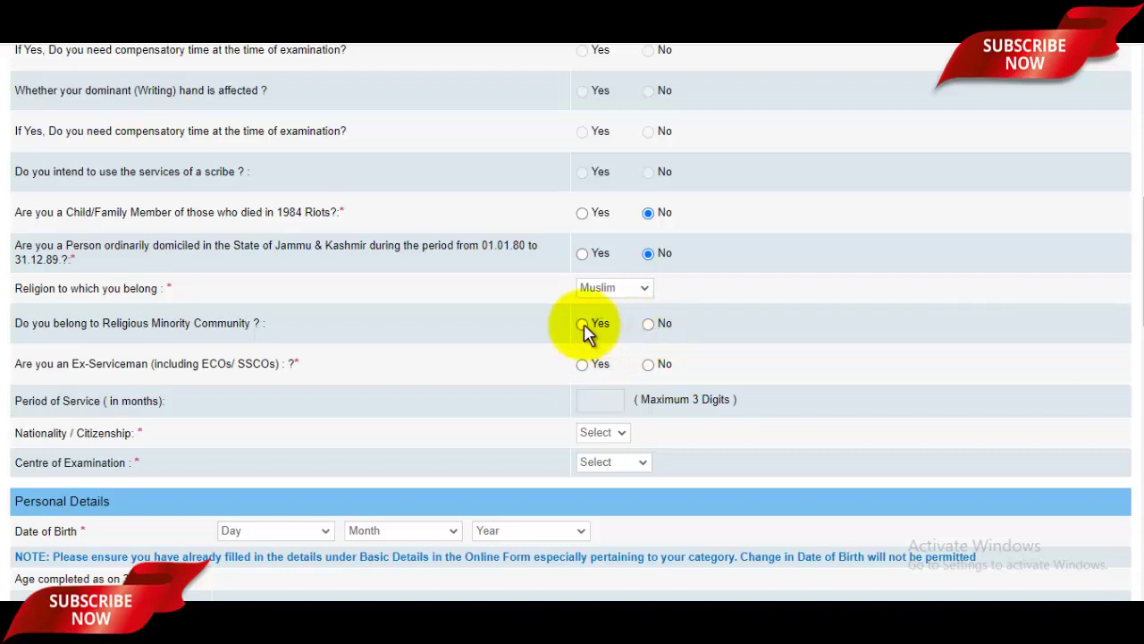
Answer Yes to Religious Minority and No to Ex-Serviceman.
click(582, 324)
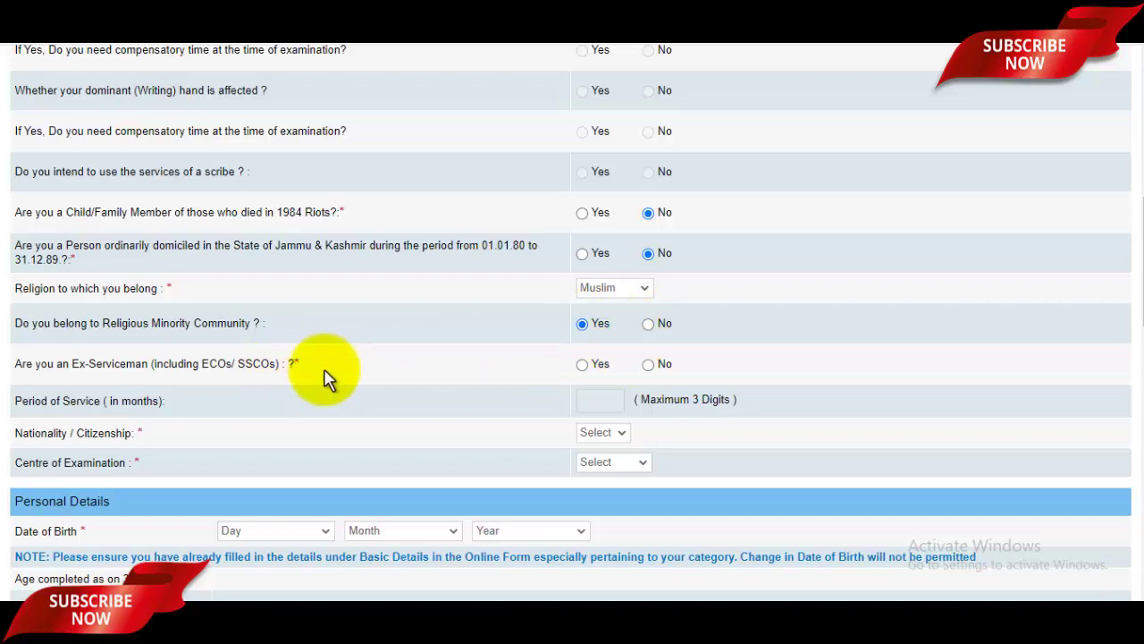
click(650, 367)
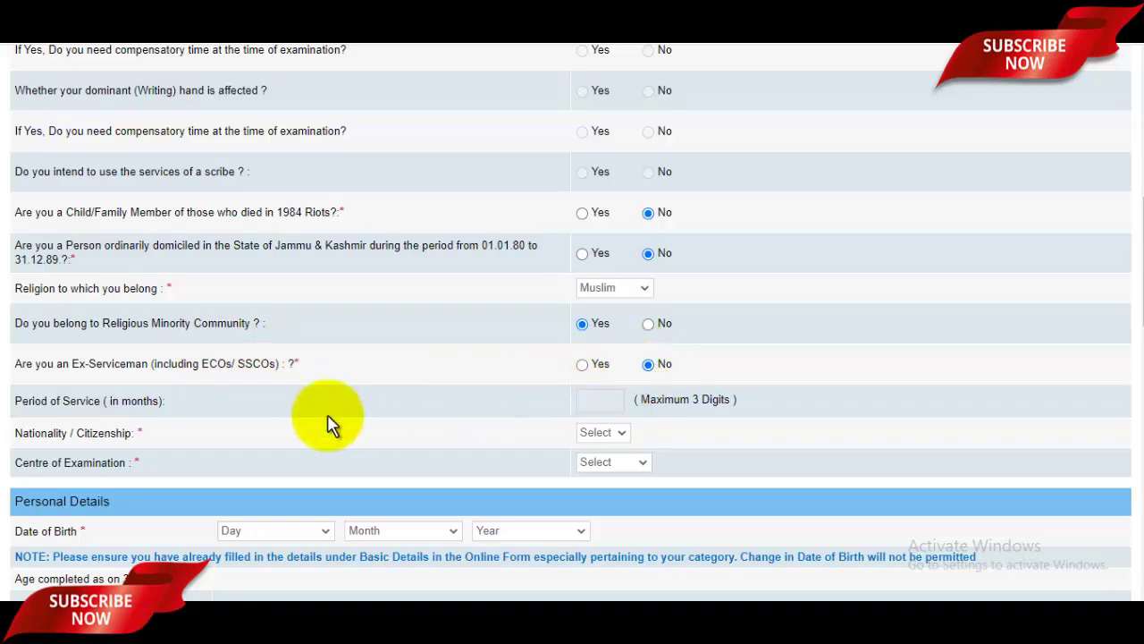
scroll(572, 394, down, 1)
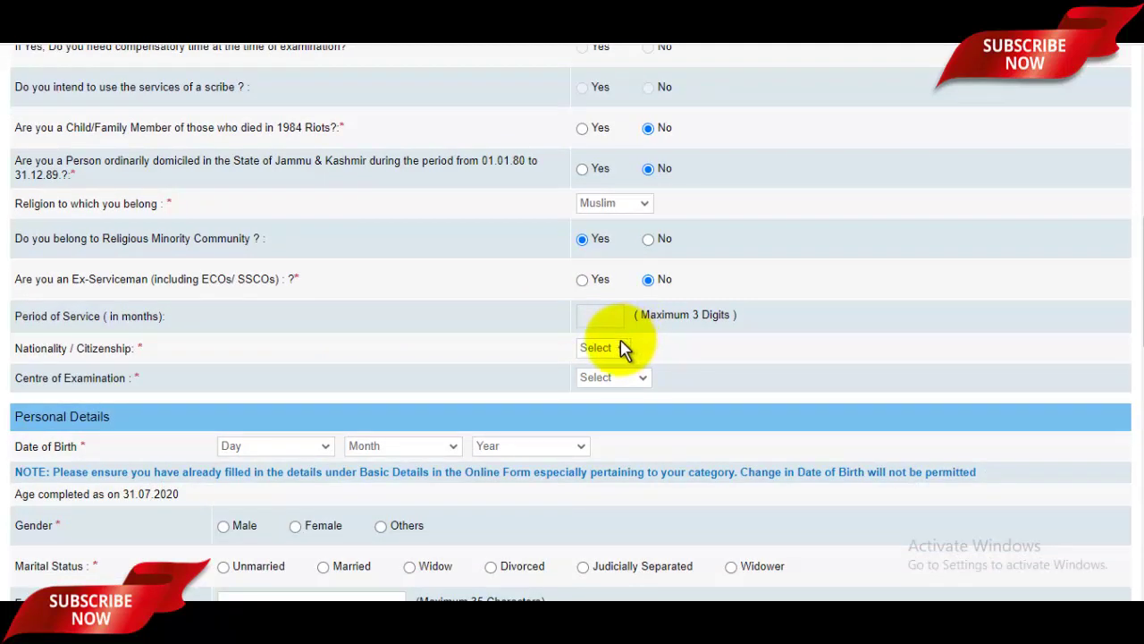
Choose Indian as nationality and Delhi as the Centre of Examination.
click(615, 349)
click(597, 380)
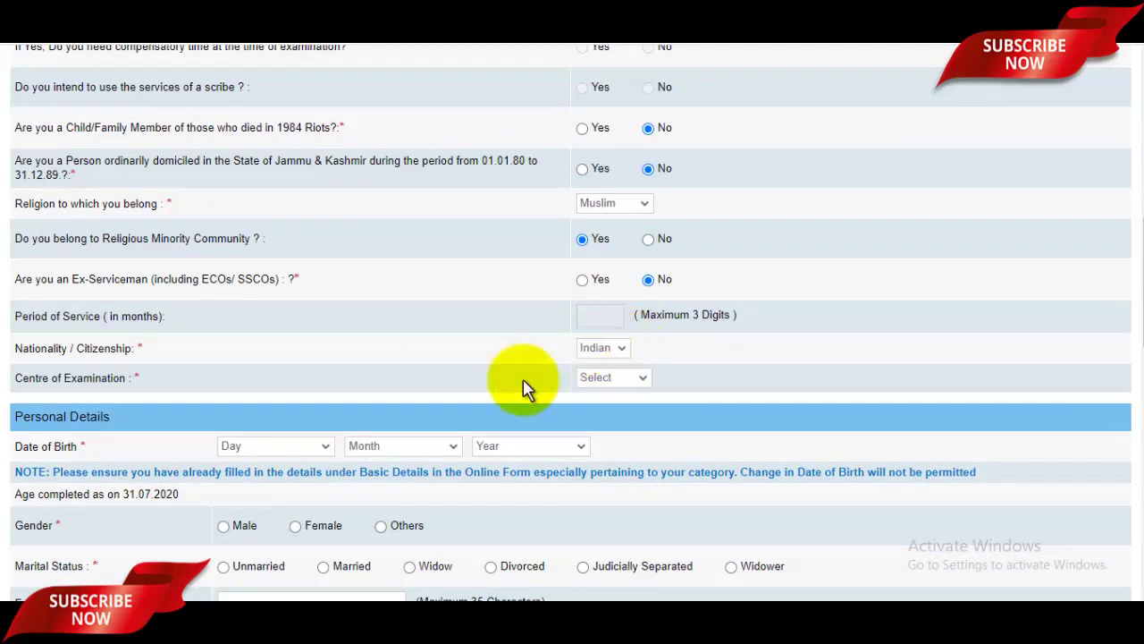
click(615, 376)
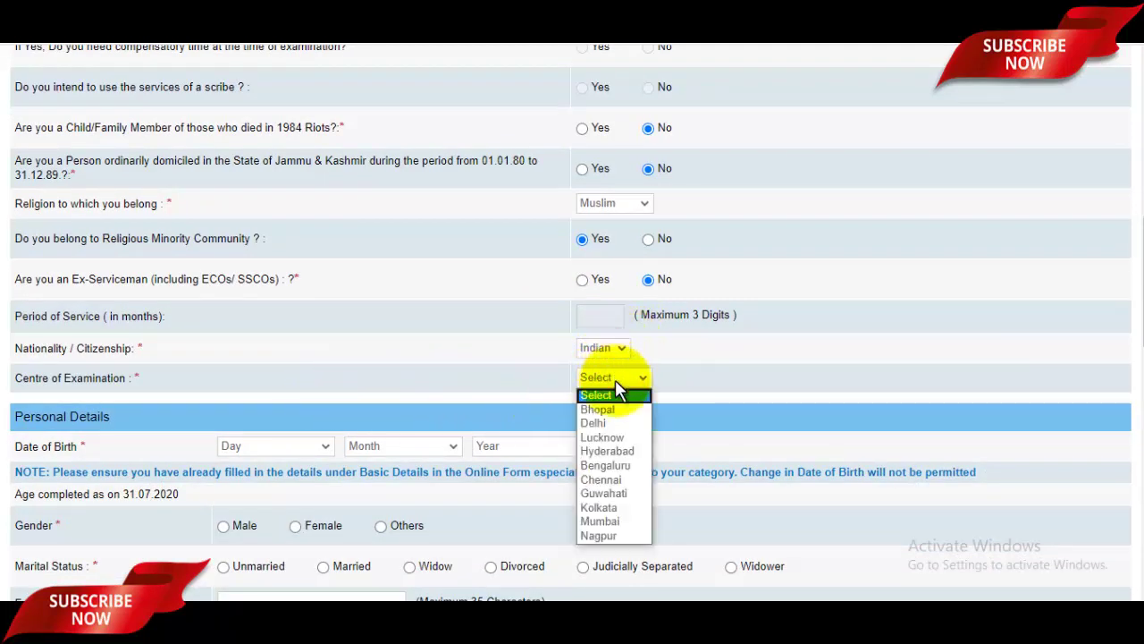
click(597, 424)
Set the date of birth dropdowns to 02 / May / 1997.
scroll(607, 353, down, 2)
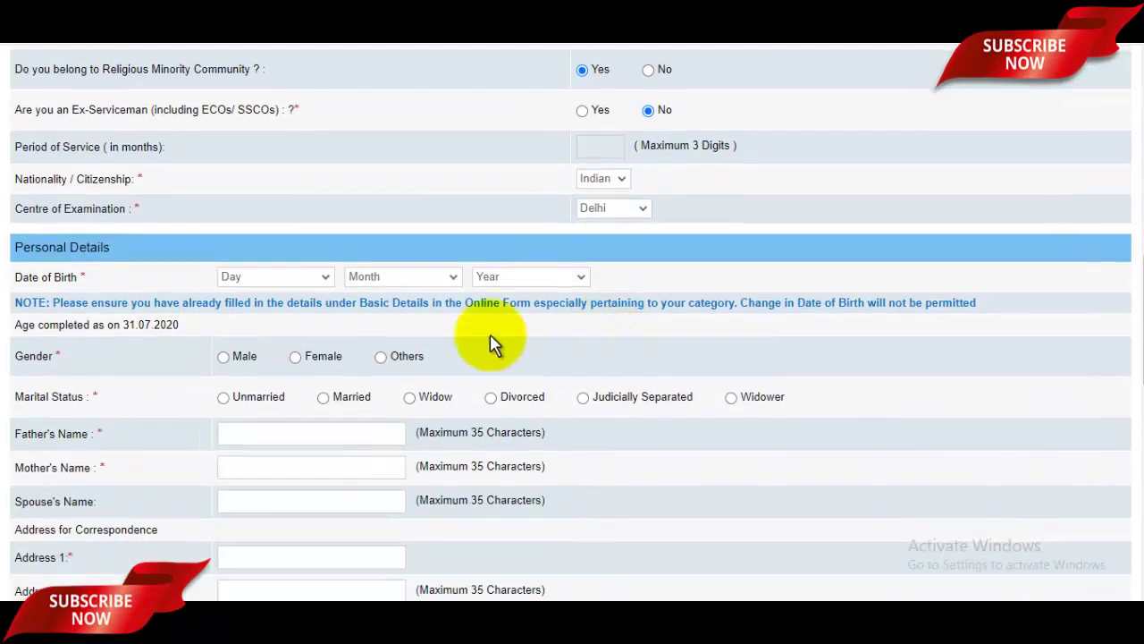
click(279, 279)
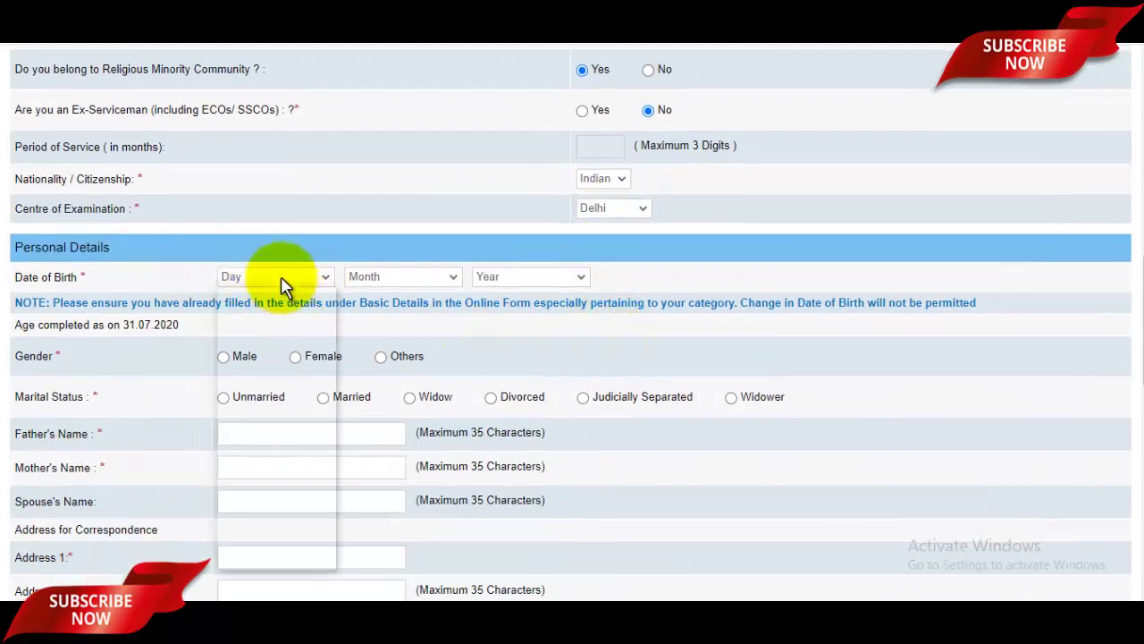
click(249, 324)
click(362, 285)
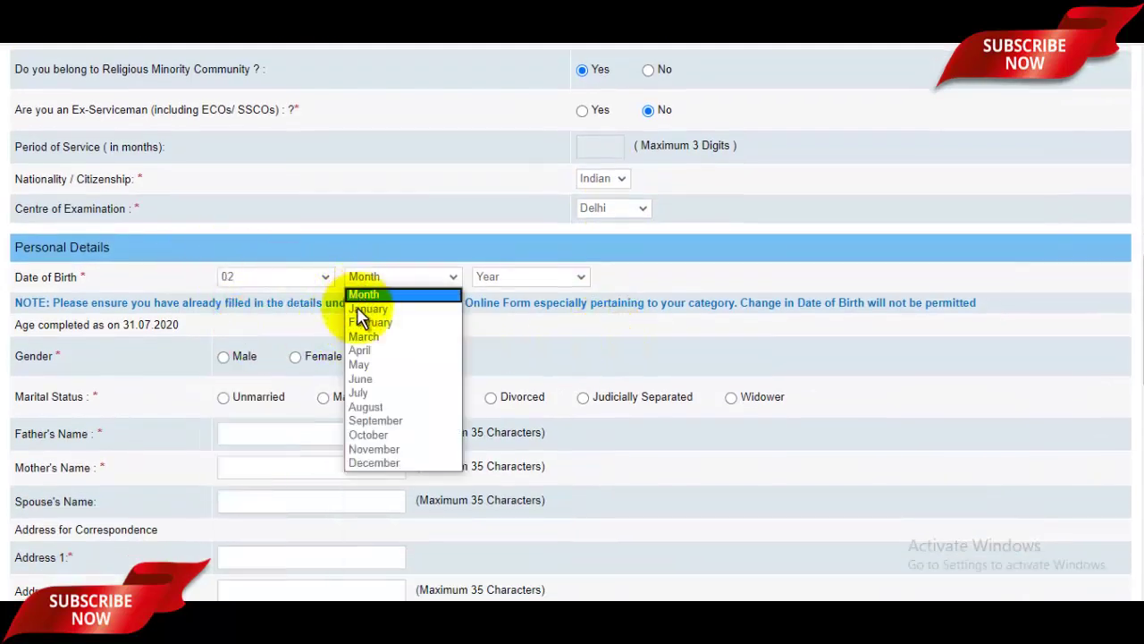
click(360, 364)
click(506, 284)
click(499, 380)
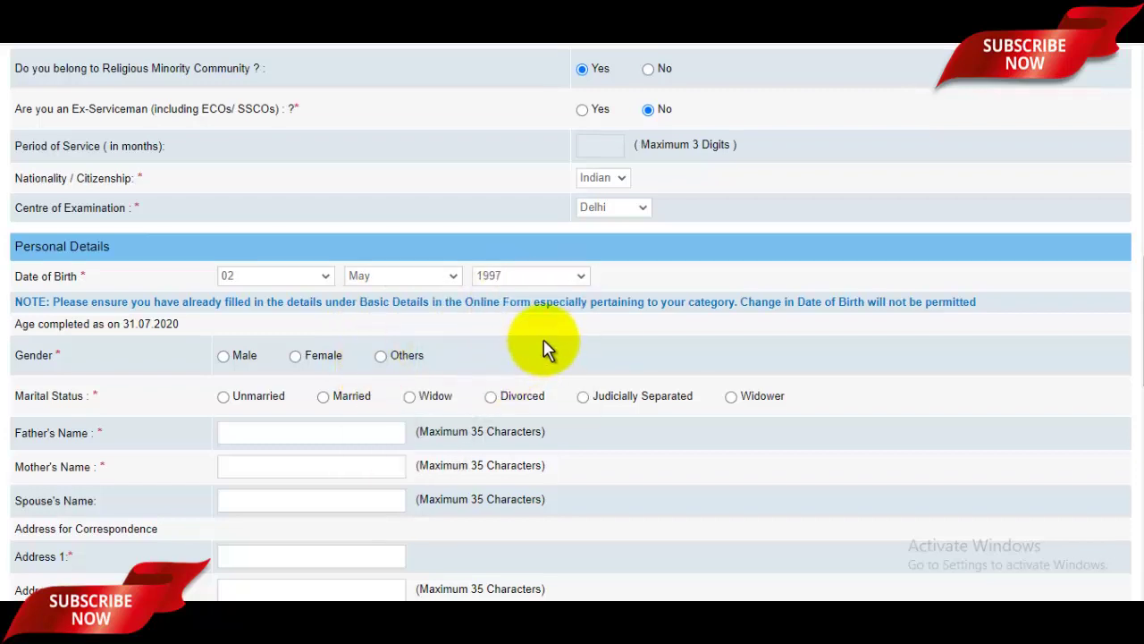
scroll(545, 349, down, 1)
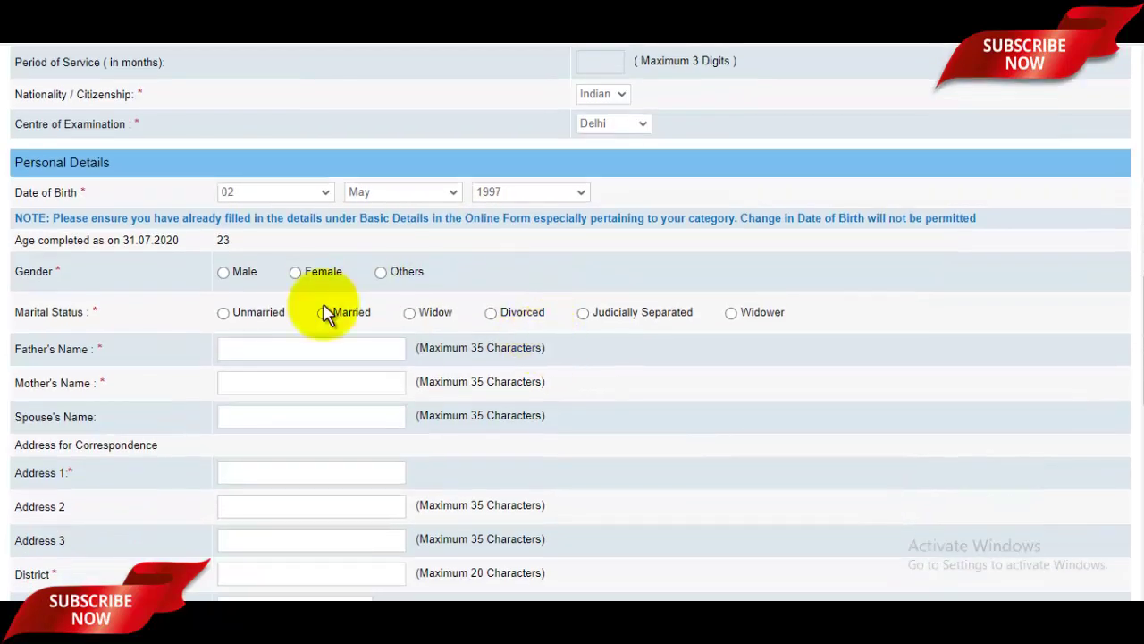
Mark gender Male and status Unmarried, and enter the father's and mother's names.
click(224, 272)
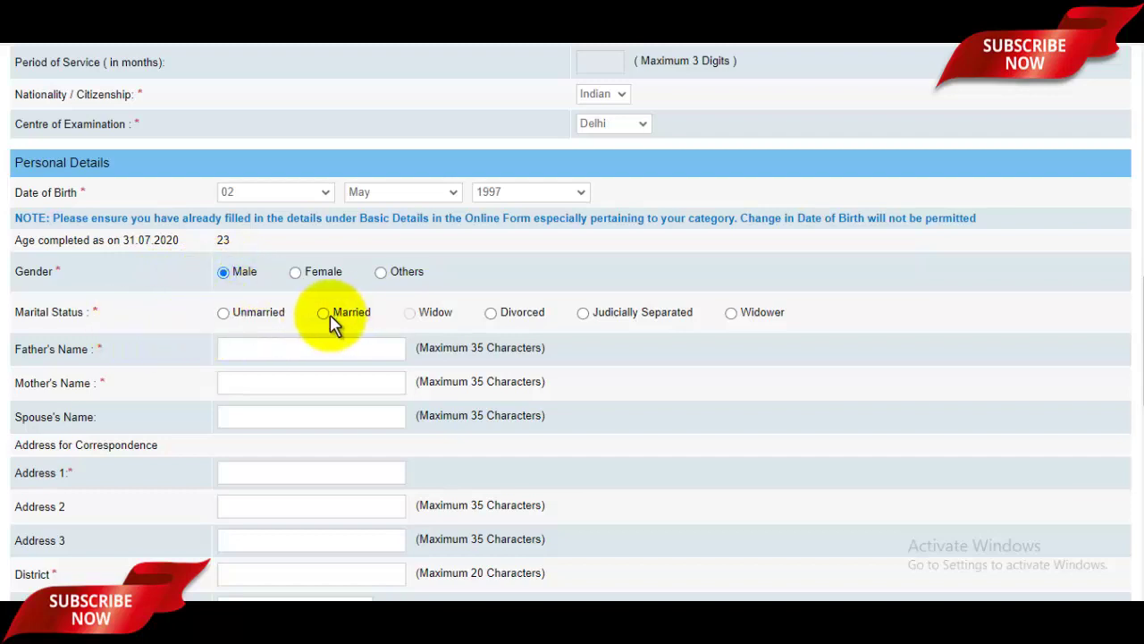
click(223, 315)
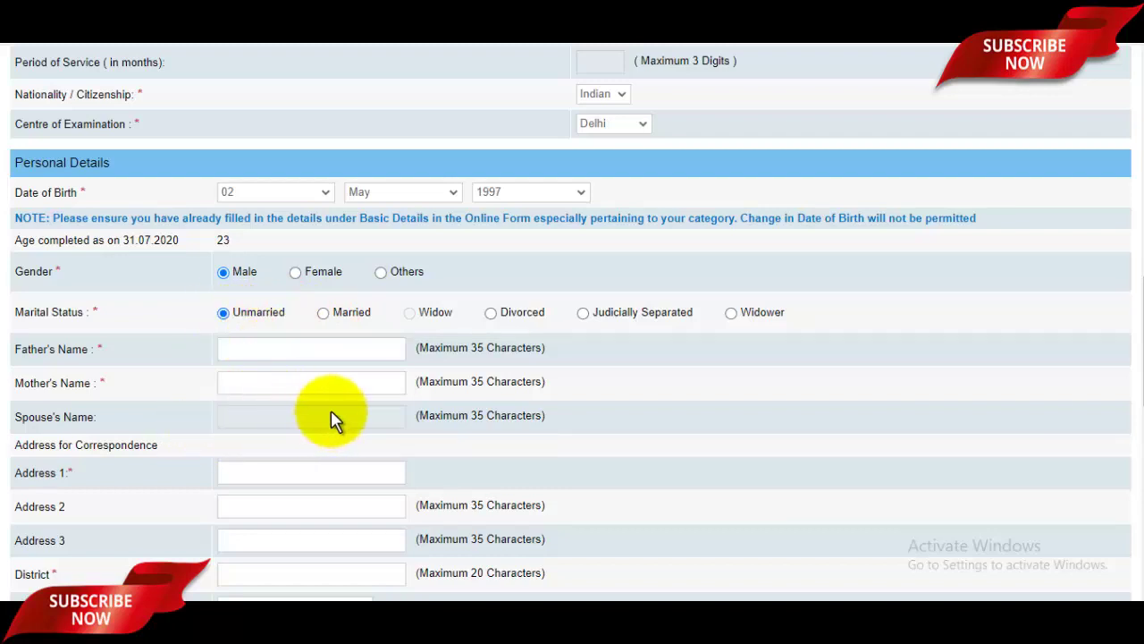
click(291, 349)
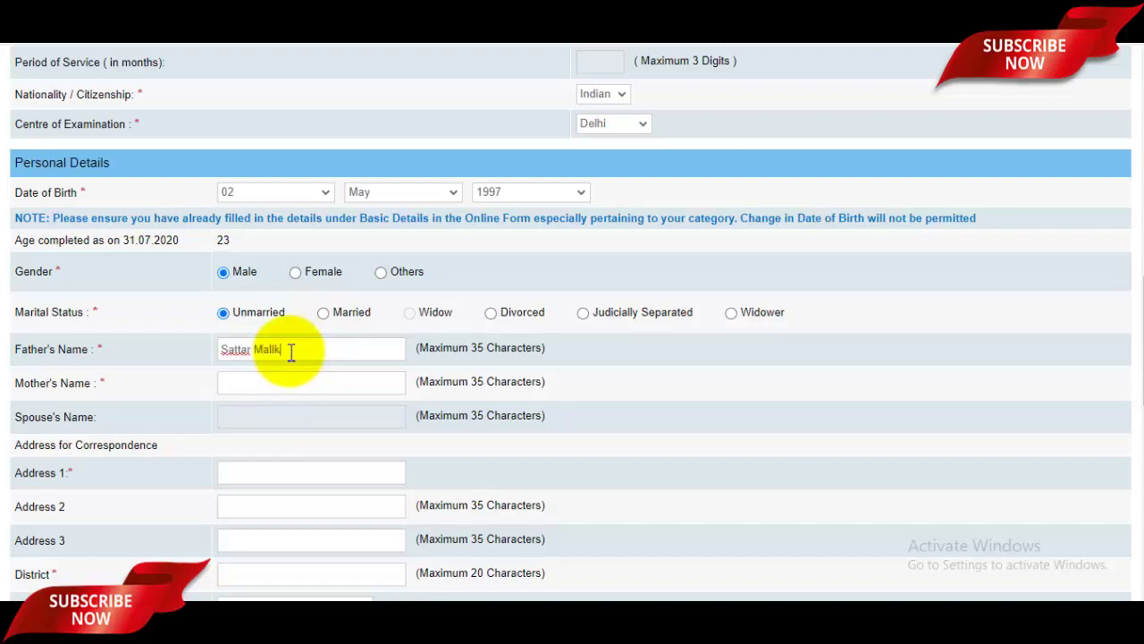
click(278, 380)
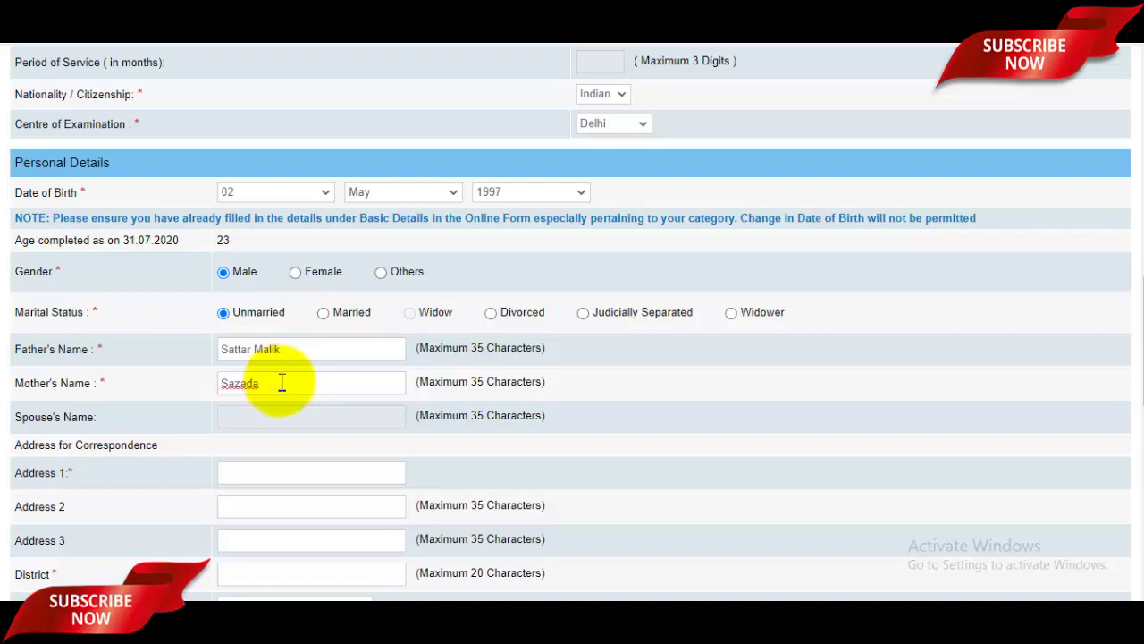
scroll(270, 384, down, 1)
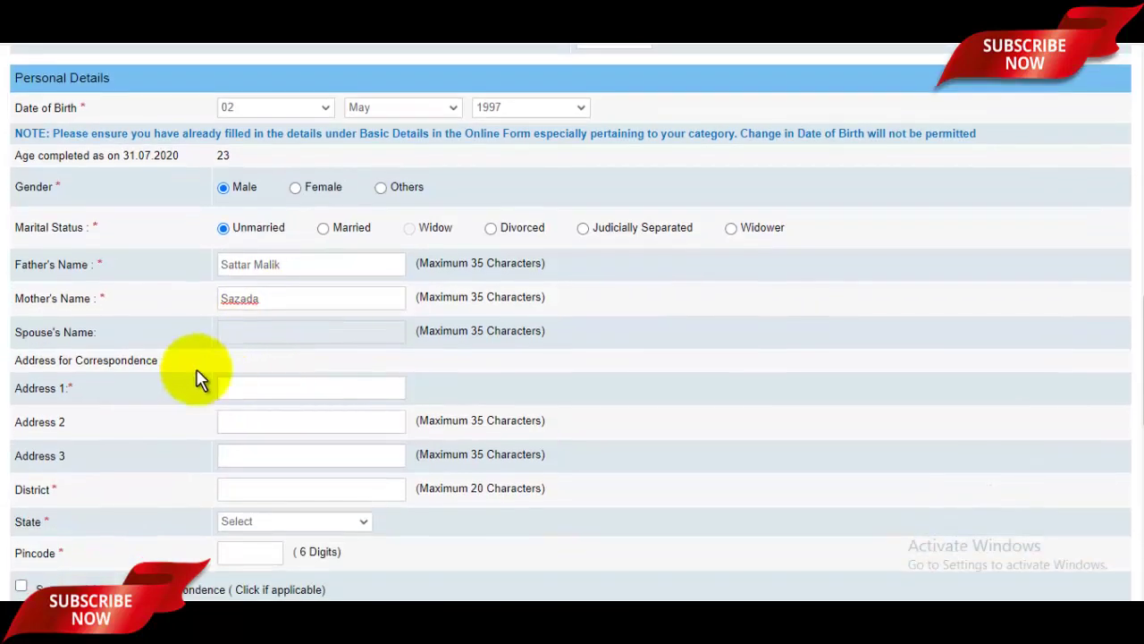
Enter the correspondence address line and district, fixing a typo, and select UTTAR PRADESH as state.
scroll(243, 382, down, 1)
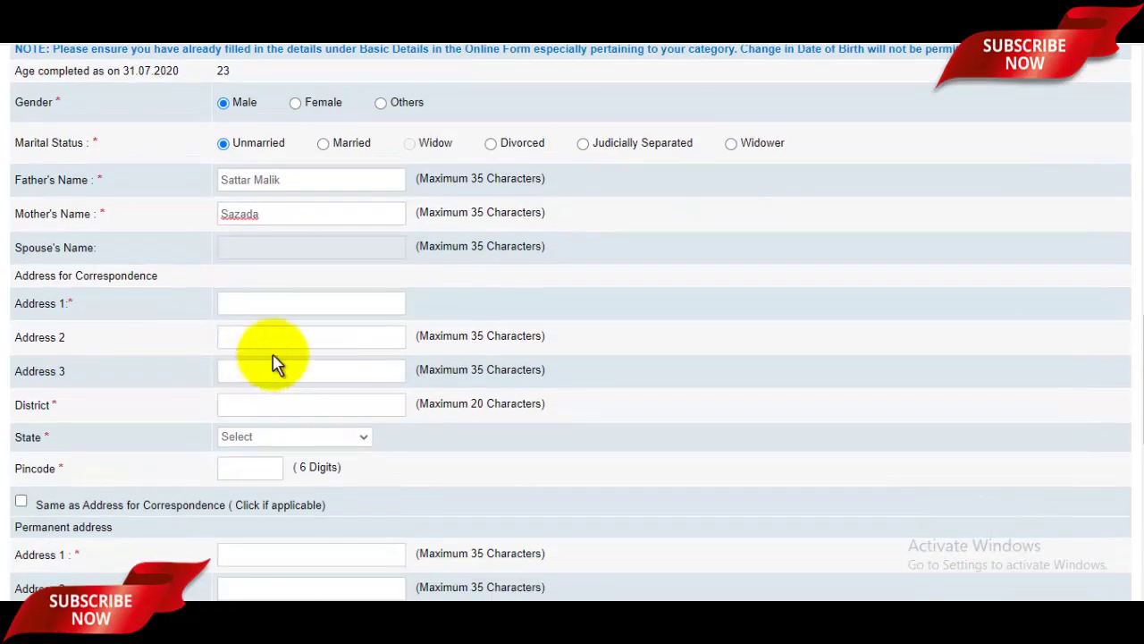
click(270, 303)
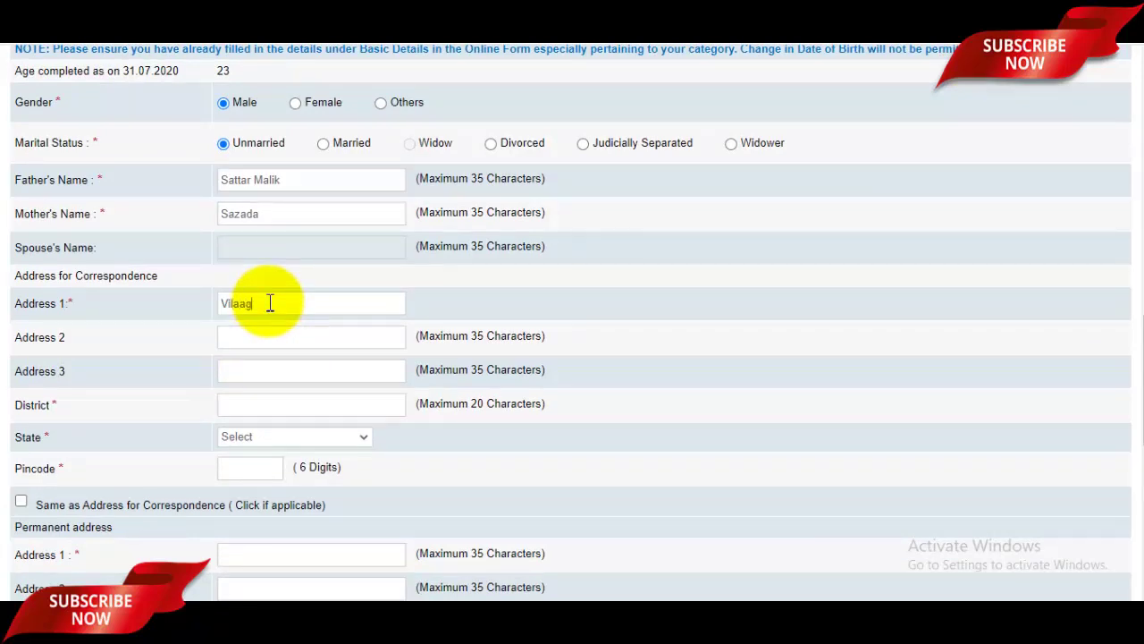
key(BackSpace)
key(BackSpace)
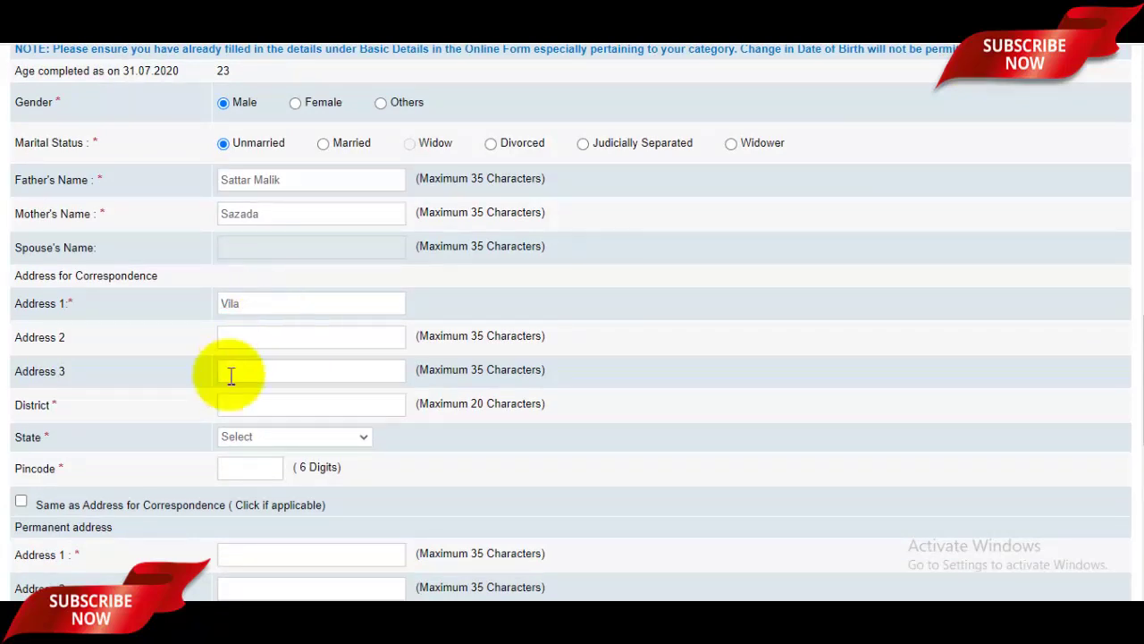
scroll(231, 377, down, 1)
click(258, 323)
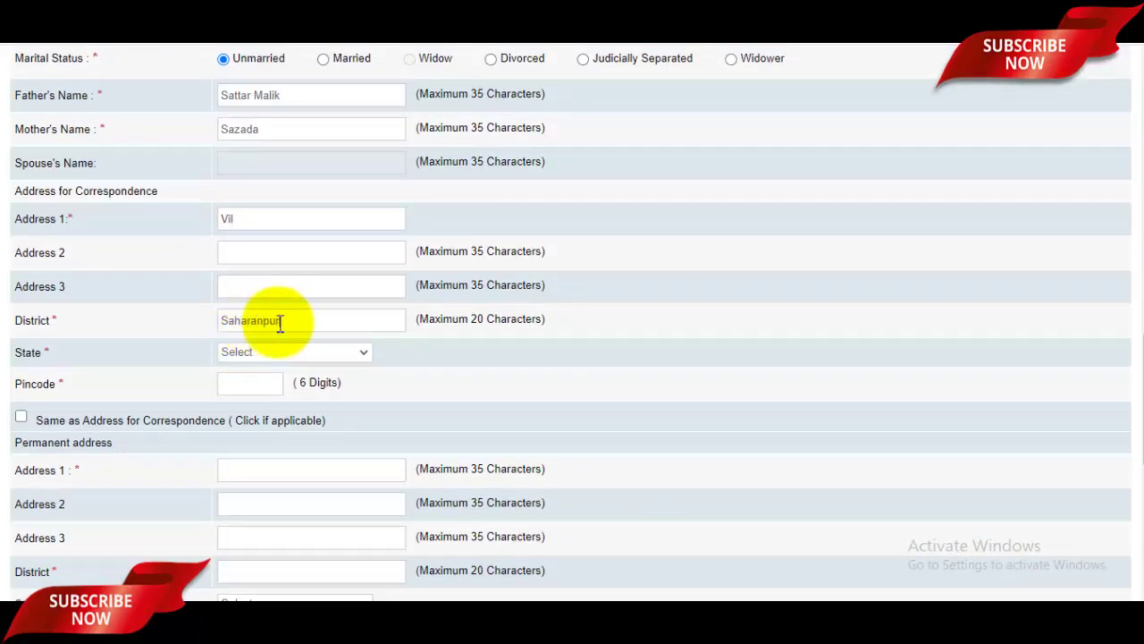
click(274, 355)
scroll(300, 251, down, 4)
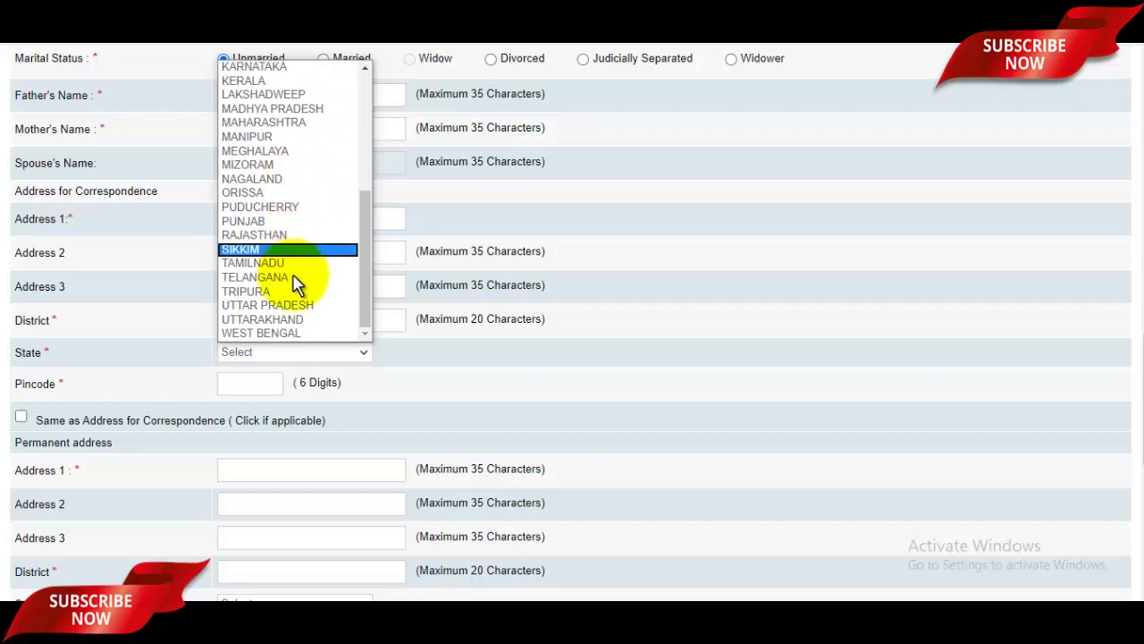
click(293, 306)
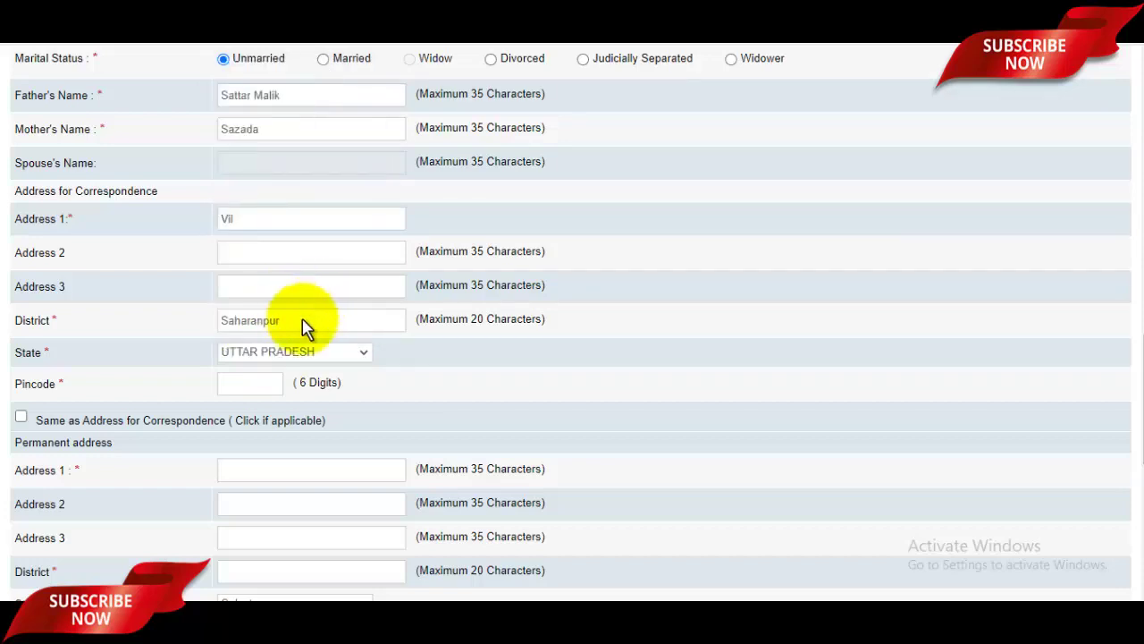
Enter the pincode and tick 'Same as Address for Correspondence' for the permanent address.
click(251, 386)
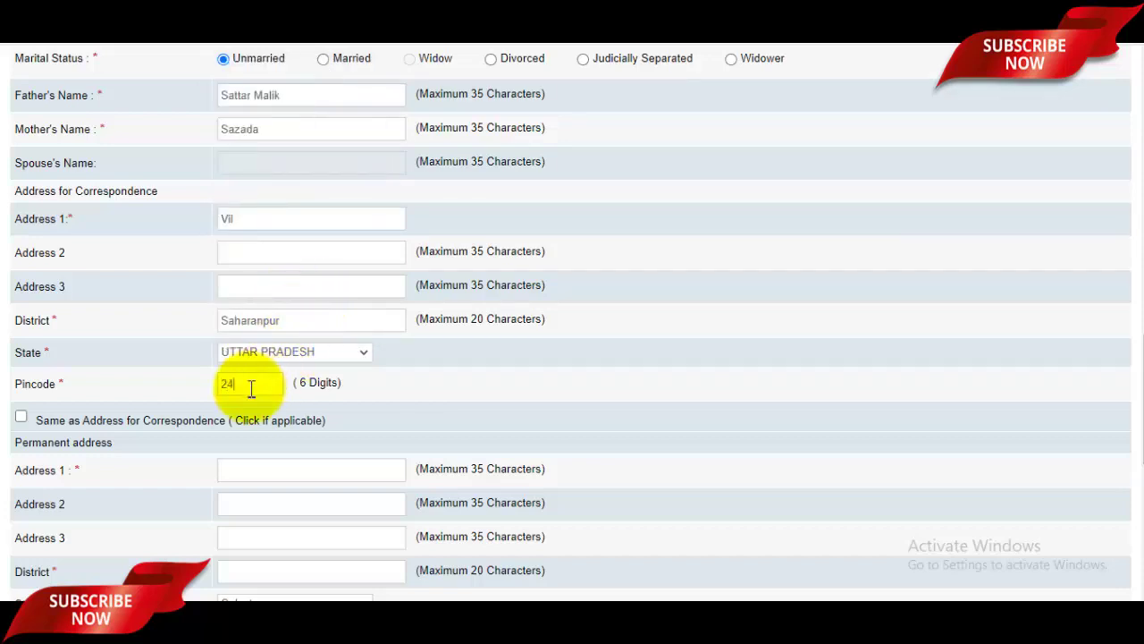
text(247001)
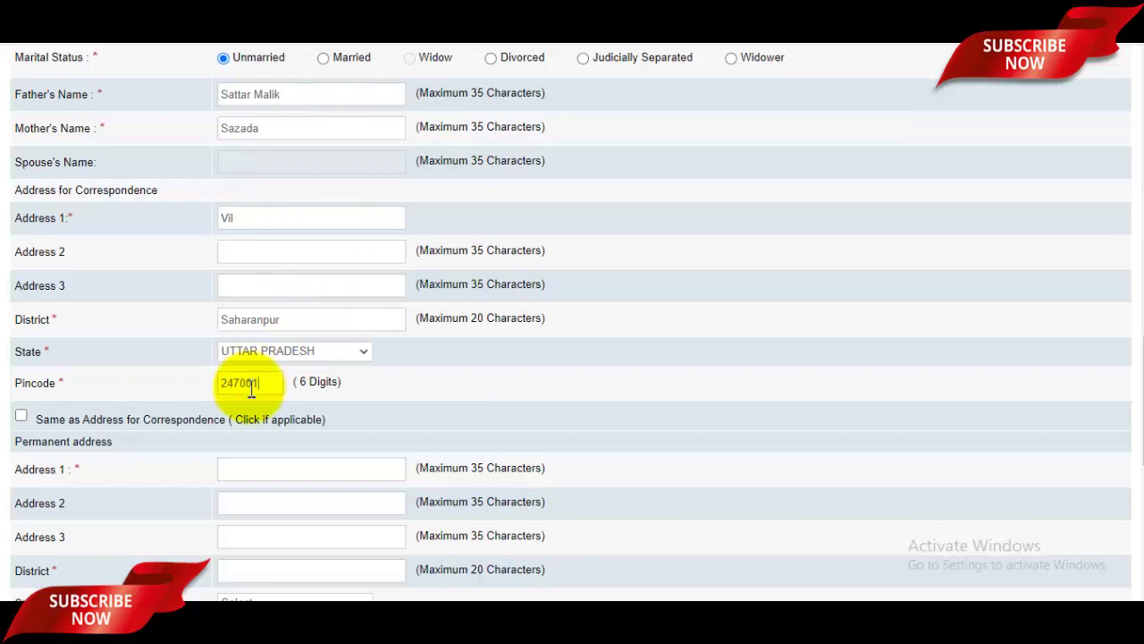
scroll(166, 388, down, 1)
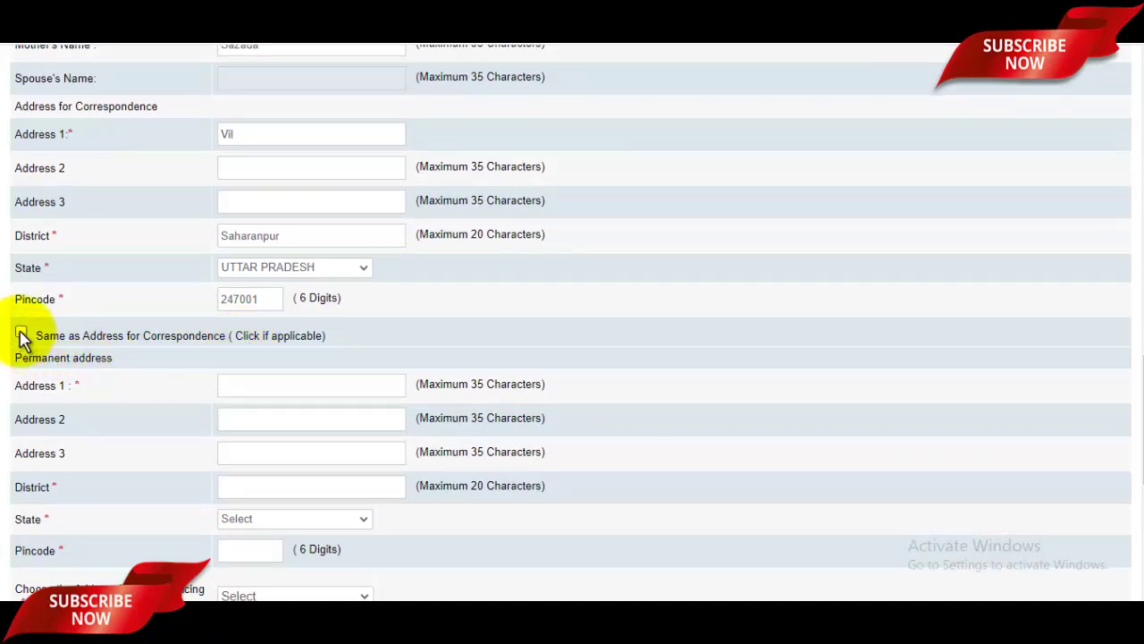
click(22, 336)
scroll(268, 338, down, 3)
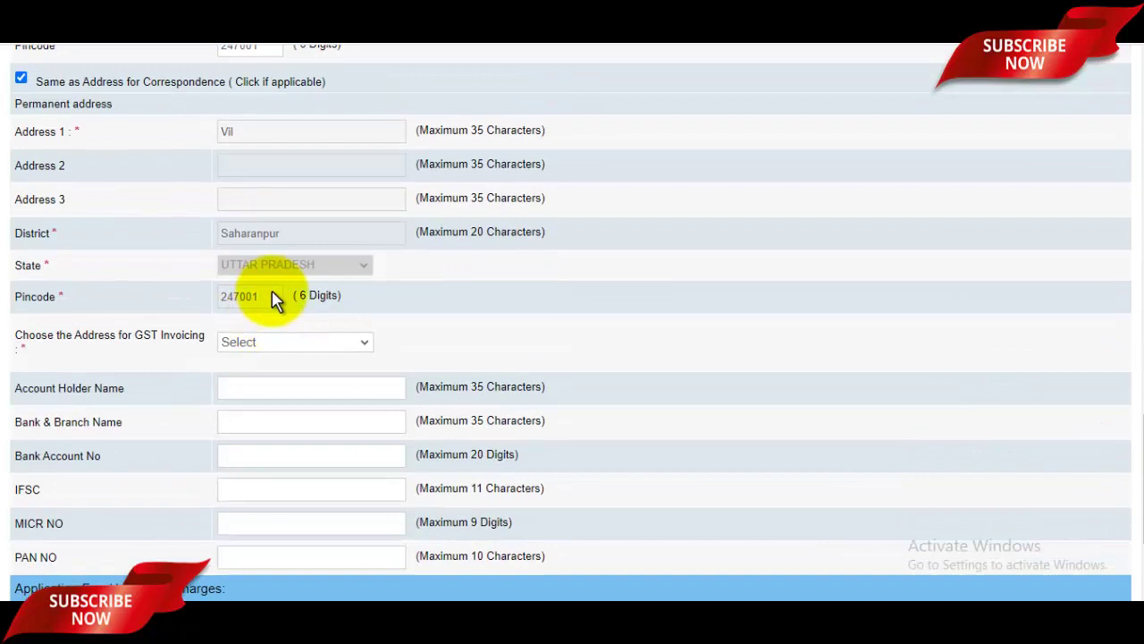
scroll(276, 302, down, 1)
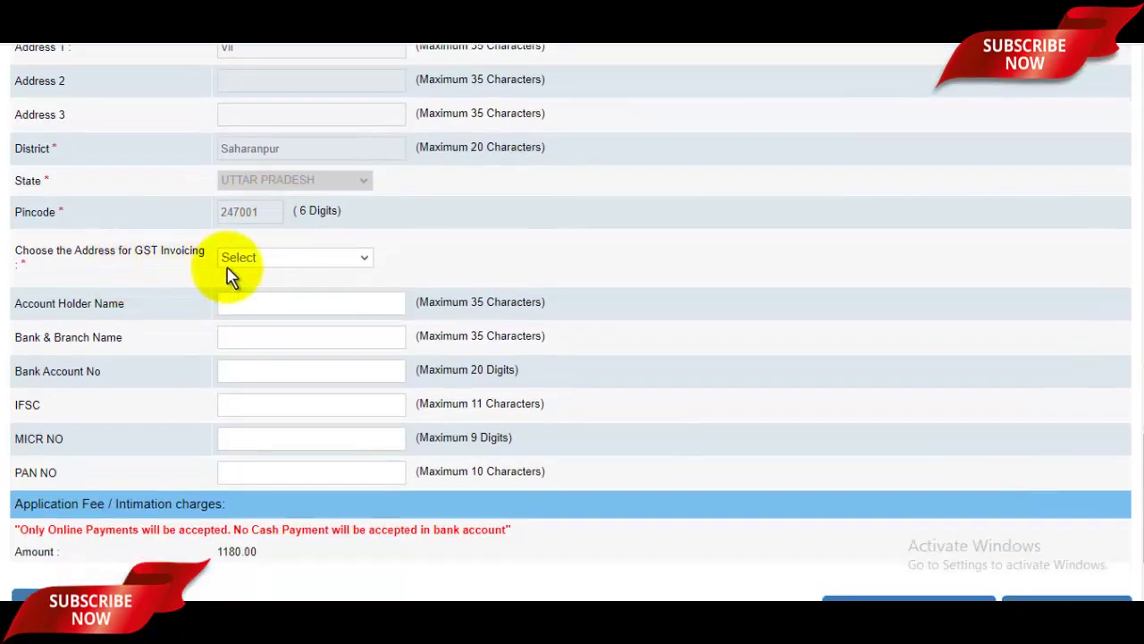
Set the GST invoicing address to Communication Address.
click(312, 262)
click(262, 295)
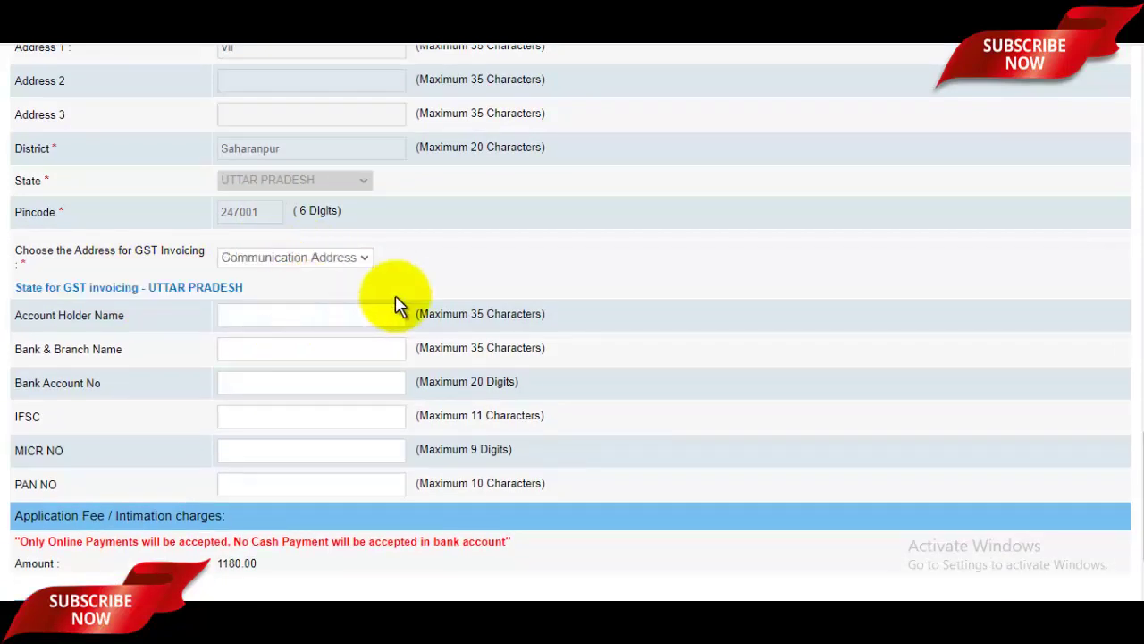
scroll(199, 257, down, 2)
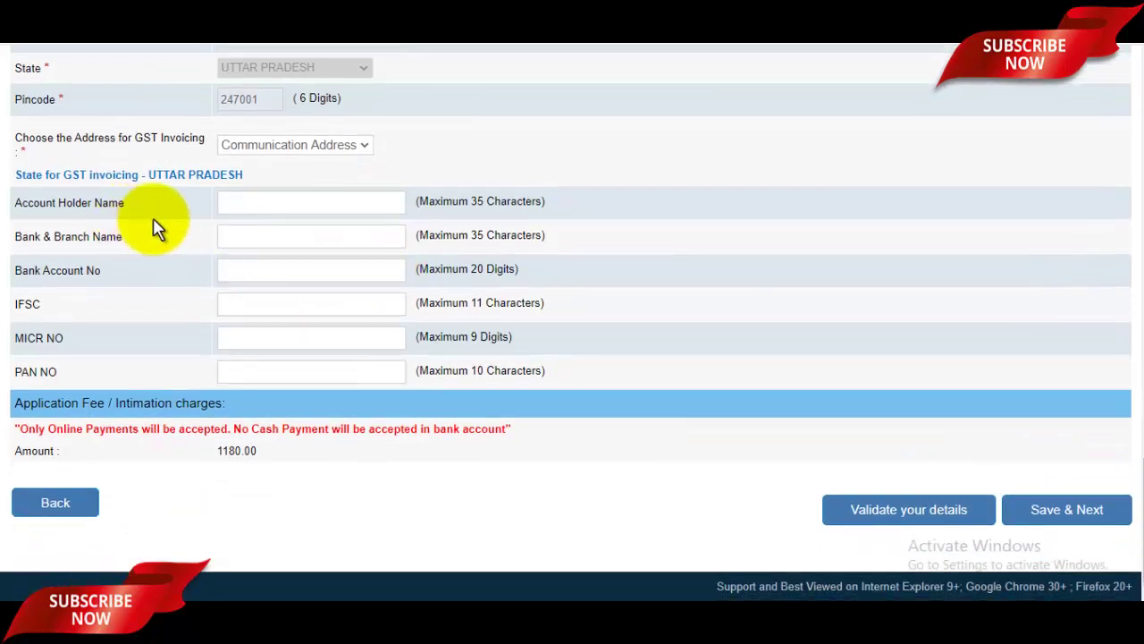
Go through the account holder, MICR and PAN fields, then Save & Next.
click(298, 209)
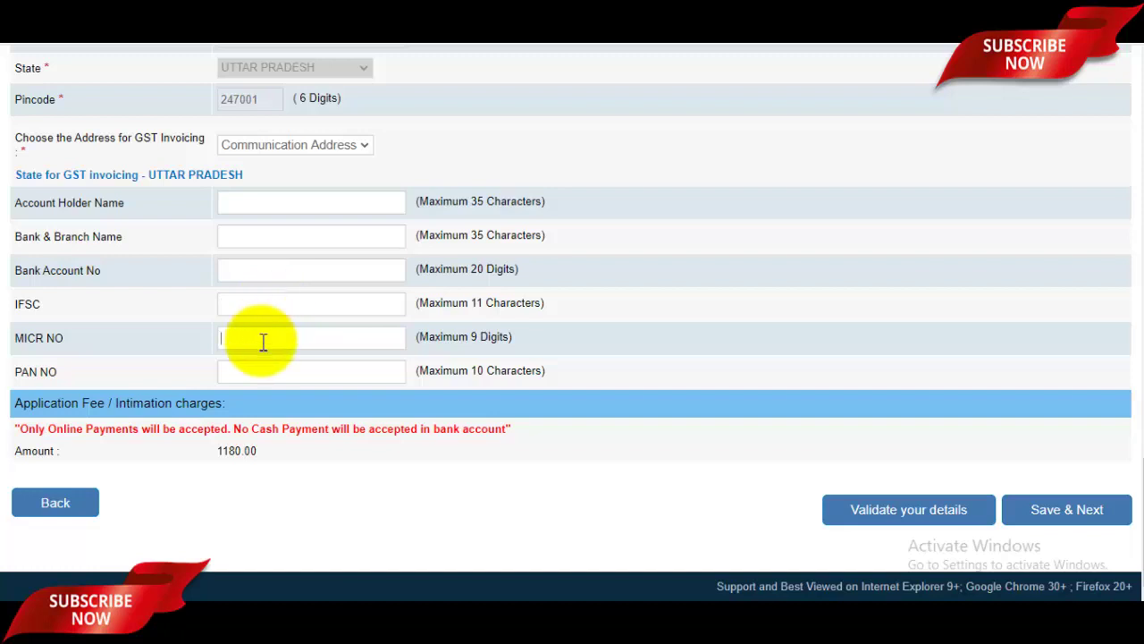
click(263, 342)
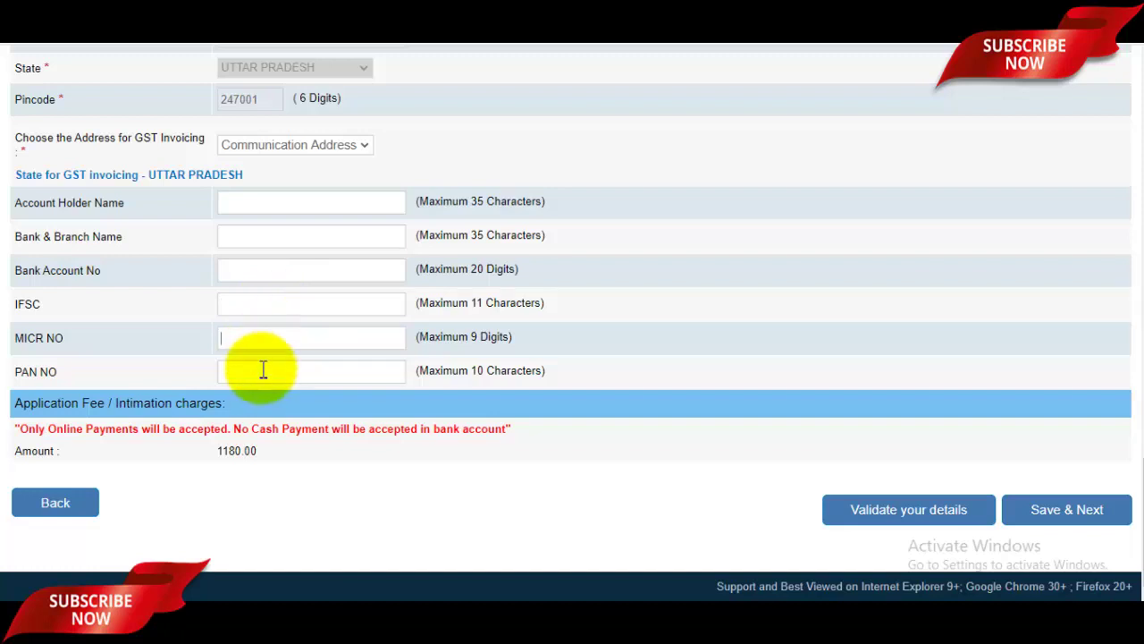
click(292, 369)
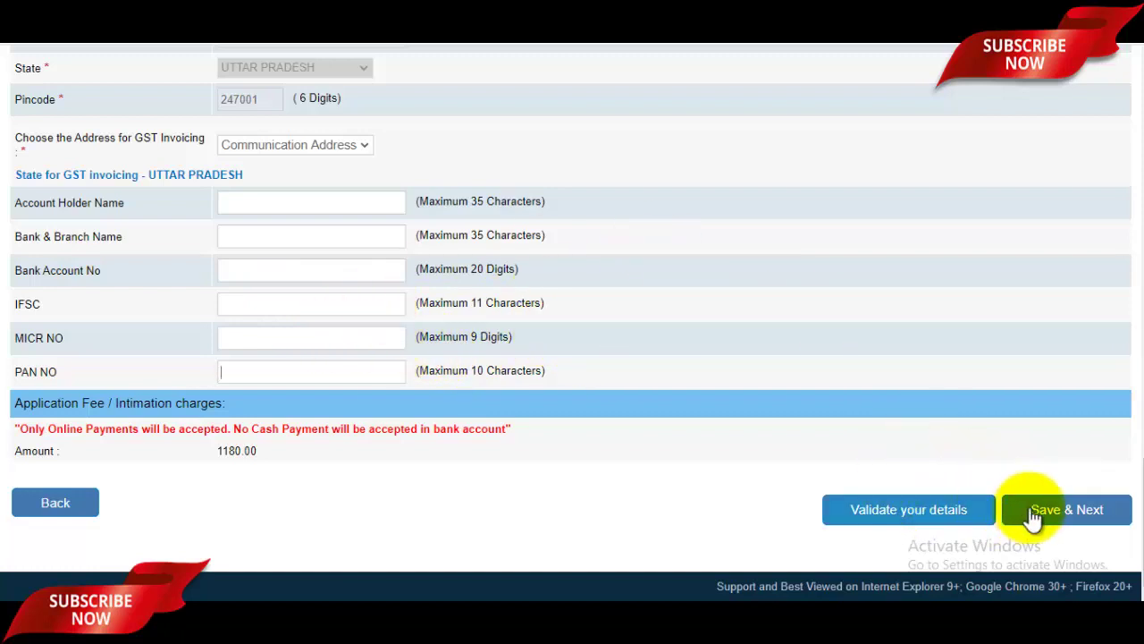
click(1080, 515)
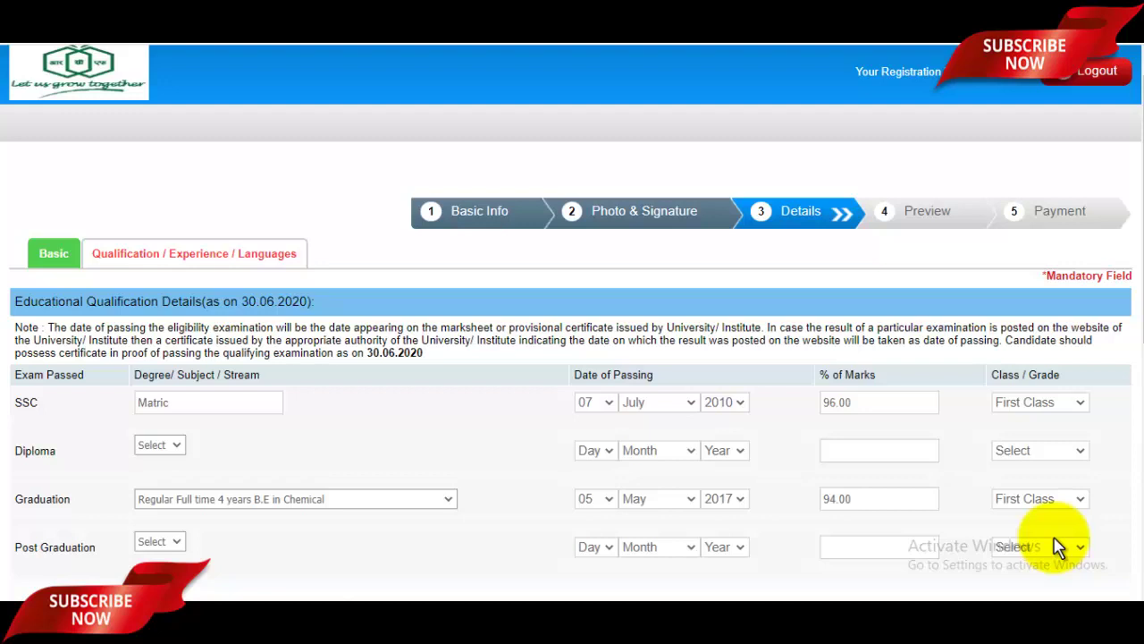
Set the SSC passing month to July and keep the SSC grade as First Class.
scroll(1058, 547, down, 1)
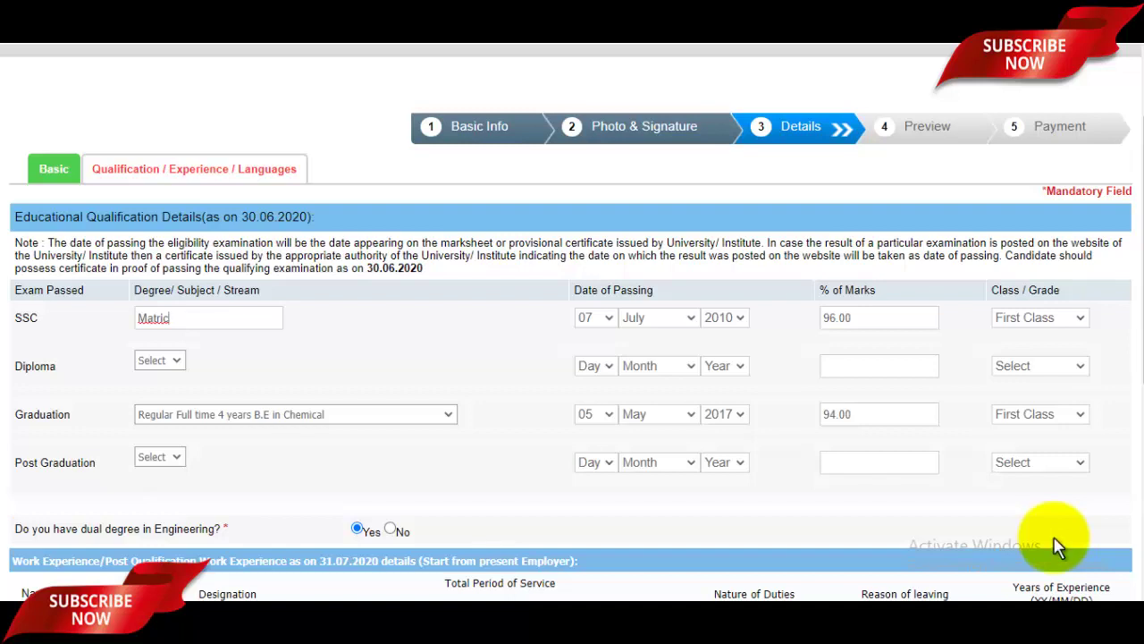
key(Tab)
key(space)
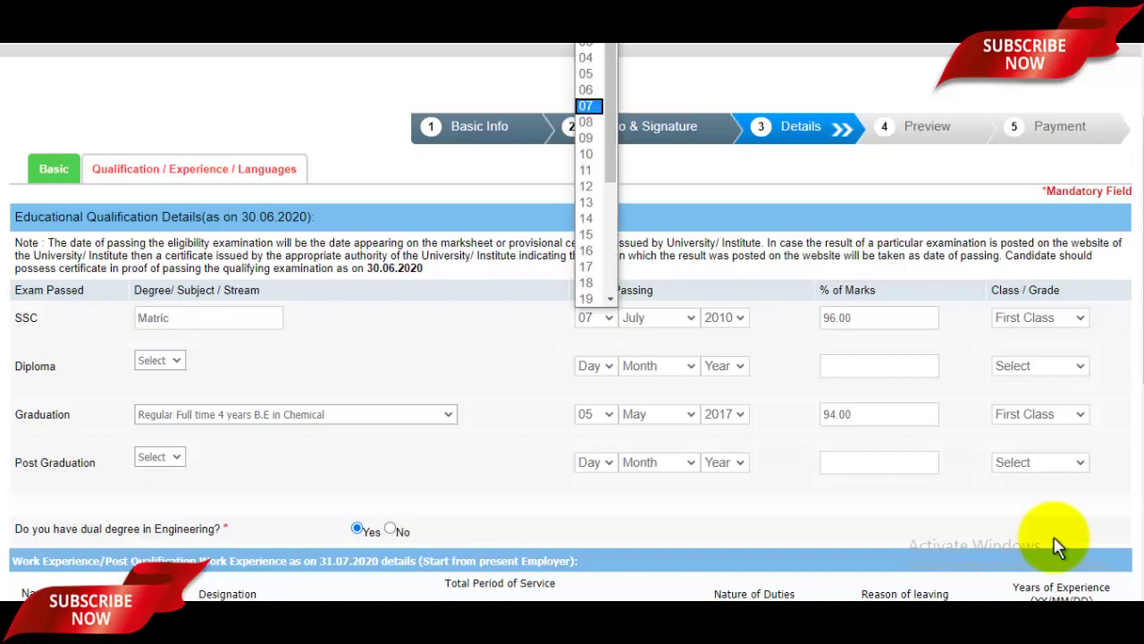
key(Tab)
key(space)
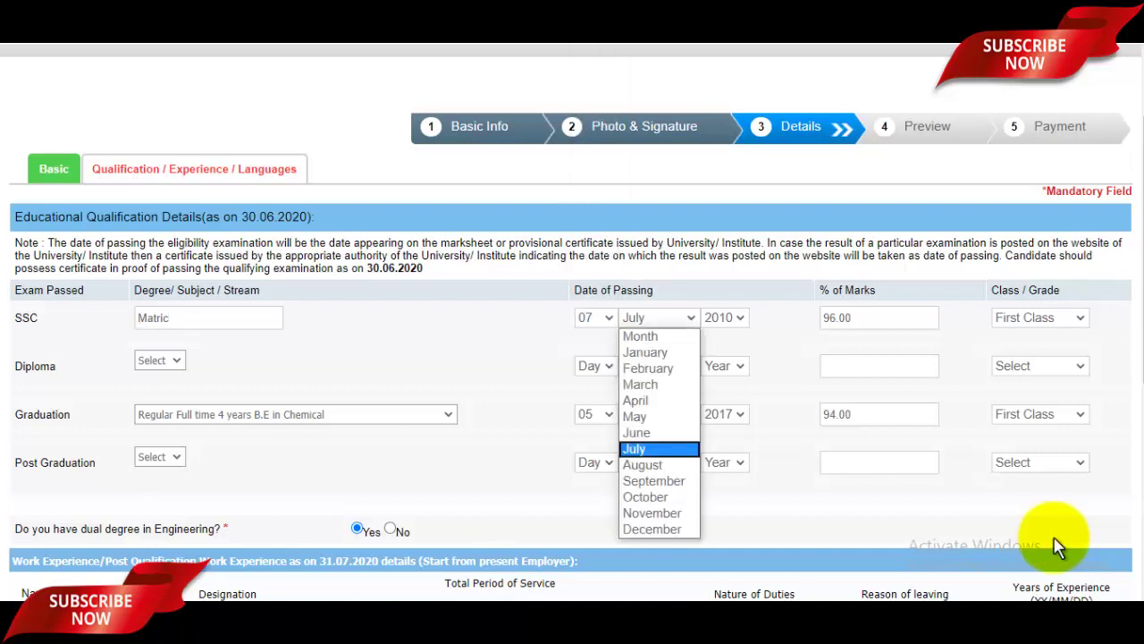
click(1056, 538)
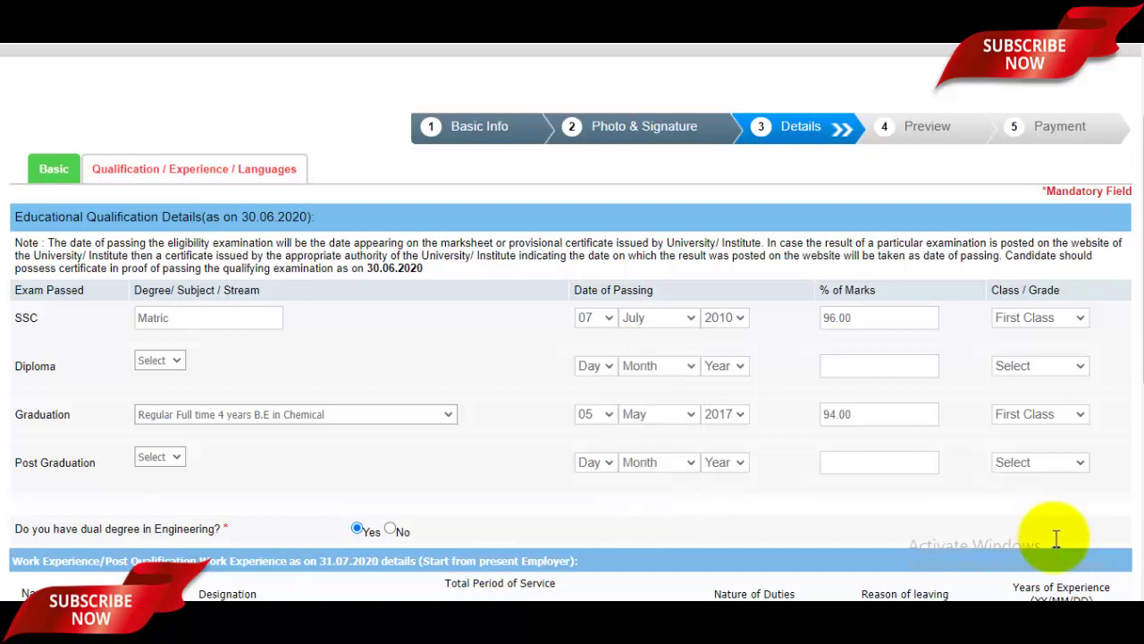
key(Tab)
key(space)
key(Down)
key(Up)
key(Up)
key(Down)
key(Down)
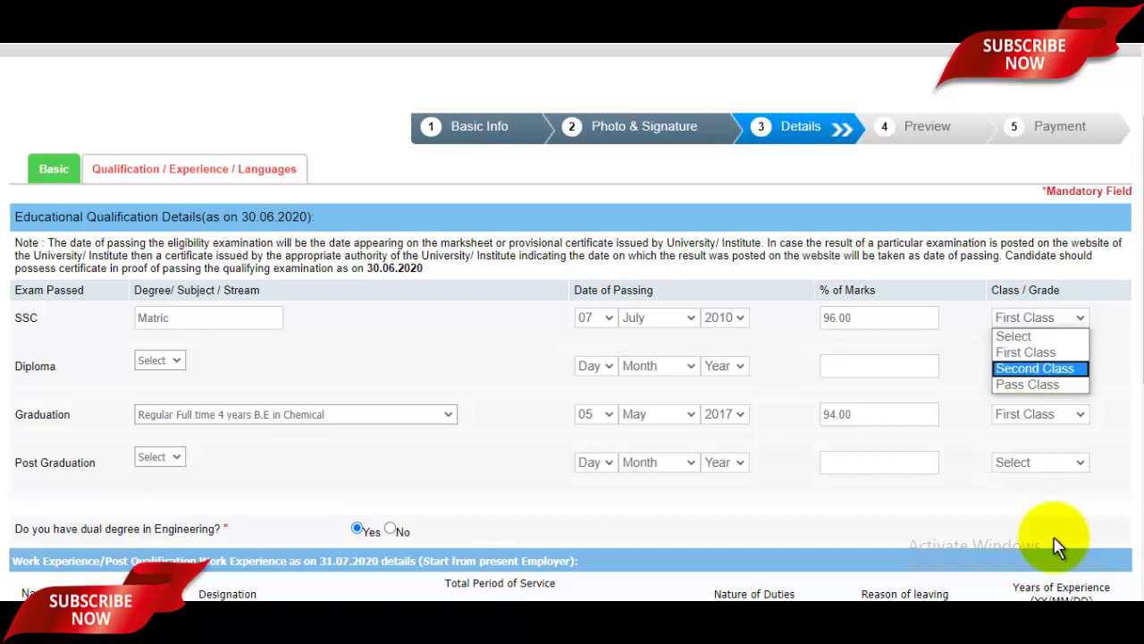
key(Up)
key(Up)
key(Down)
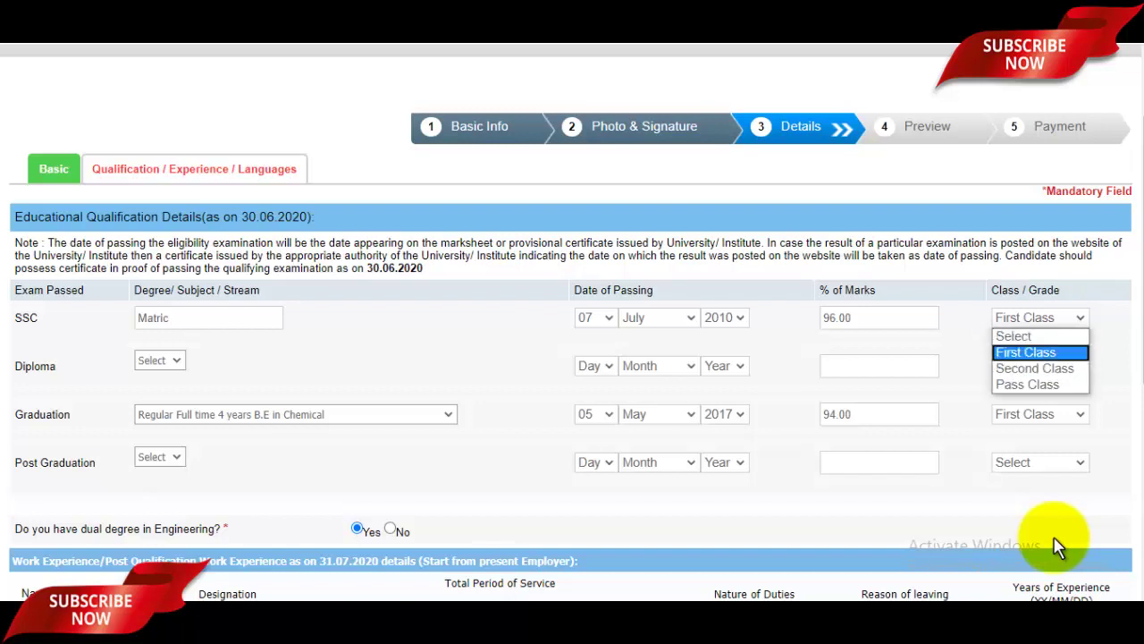
key(Return)
Return the Diploma degree to Select so the Diploma row stays blank.
scroll(1055, 545, down, 1)
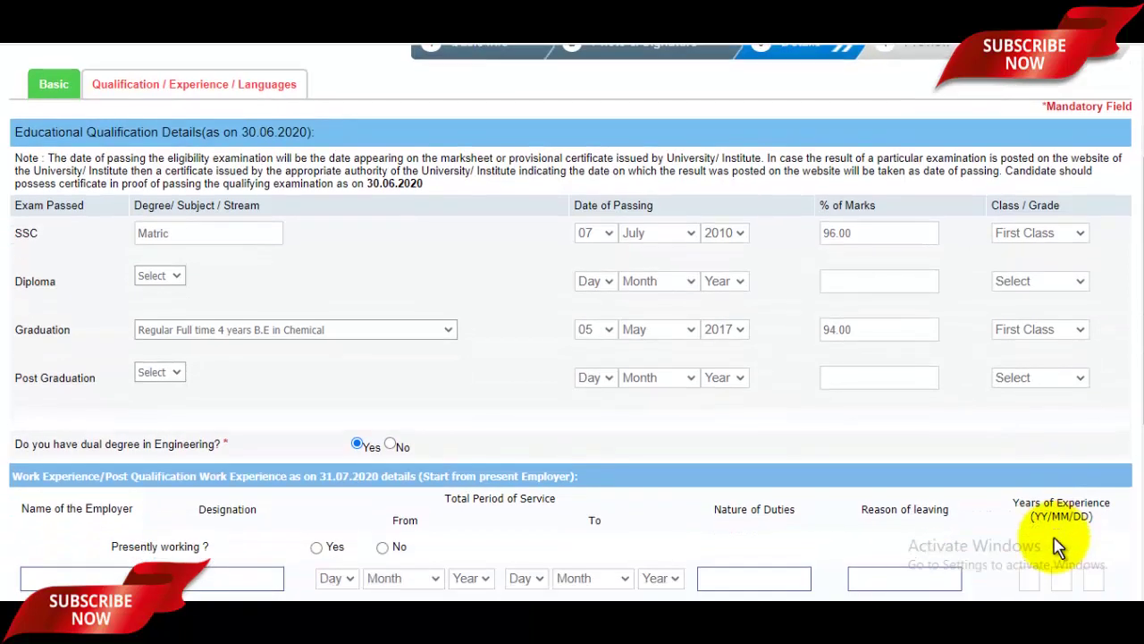
key(alt+Down)
key(Down)
key(Return)
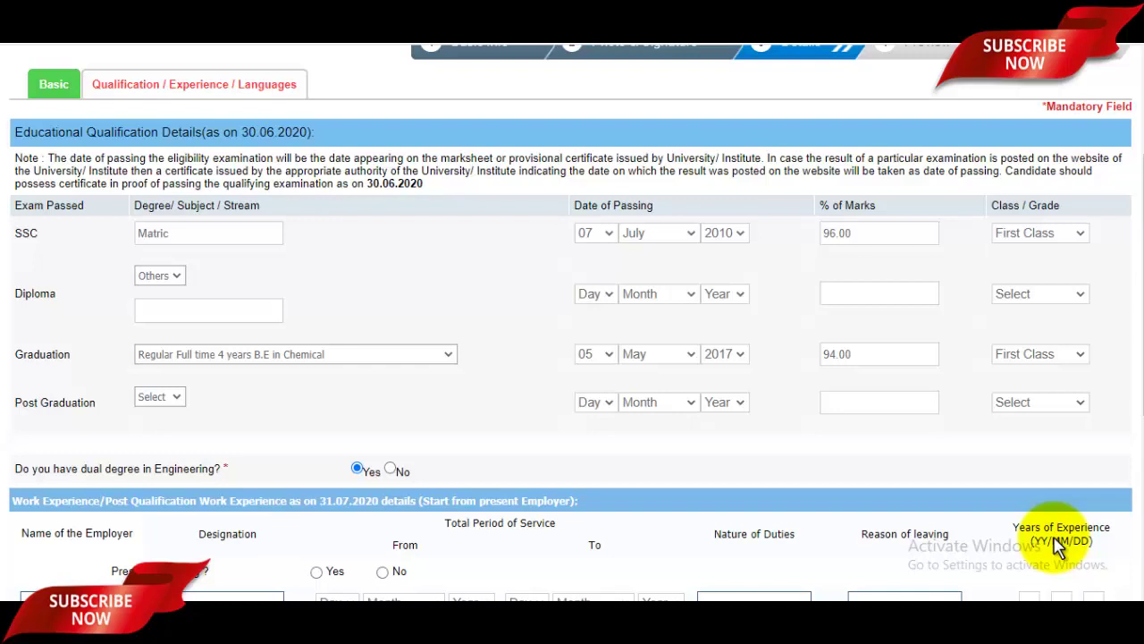
key(alt+Down)
key(Up)
key(Return)
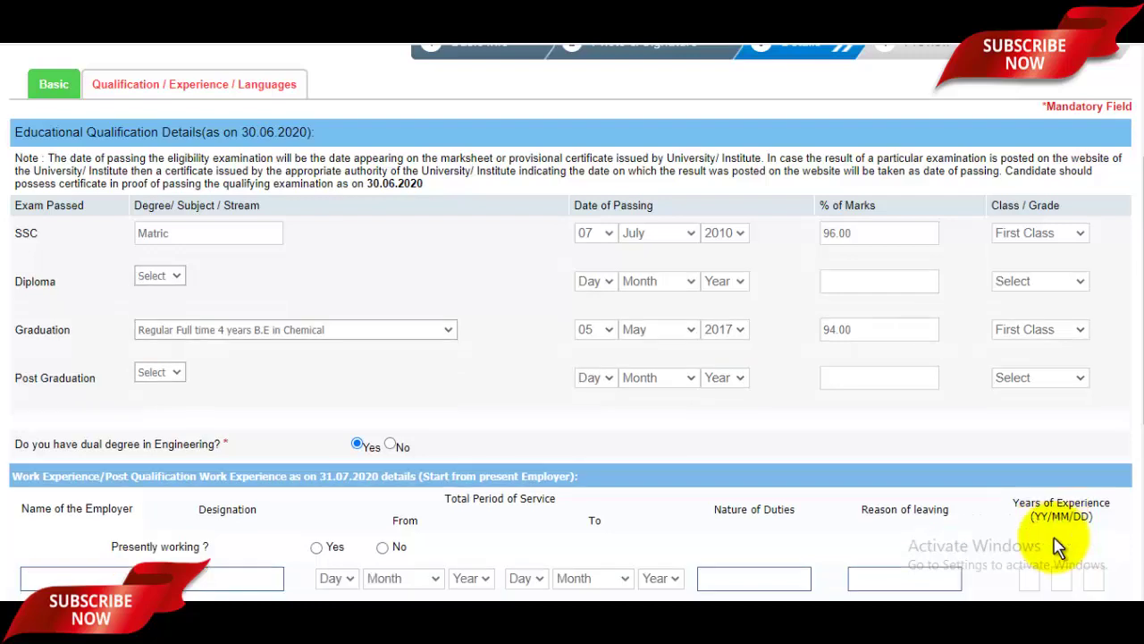
Keep Graduation as B.E in Chemical and leave Post Graduation unselected.
key(alt+Down)
key(Down)
key(Down)
key(Down)
key(Down)
key(Up)
key(Up)
key(Up)
key(Up)
key(Return)
key(alt+Down)
key(Down)
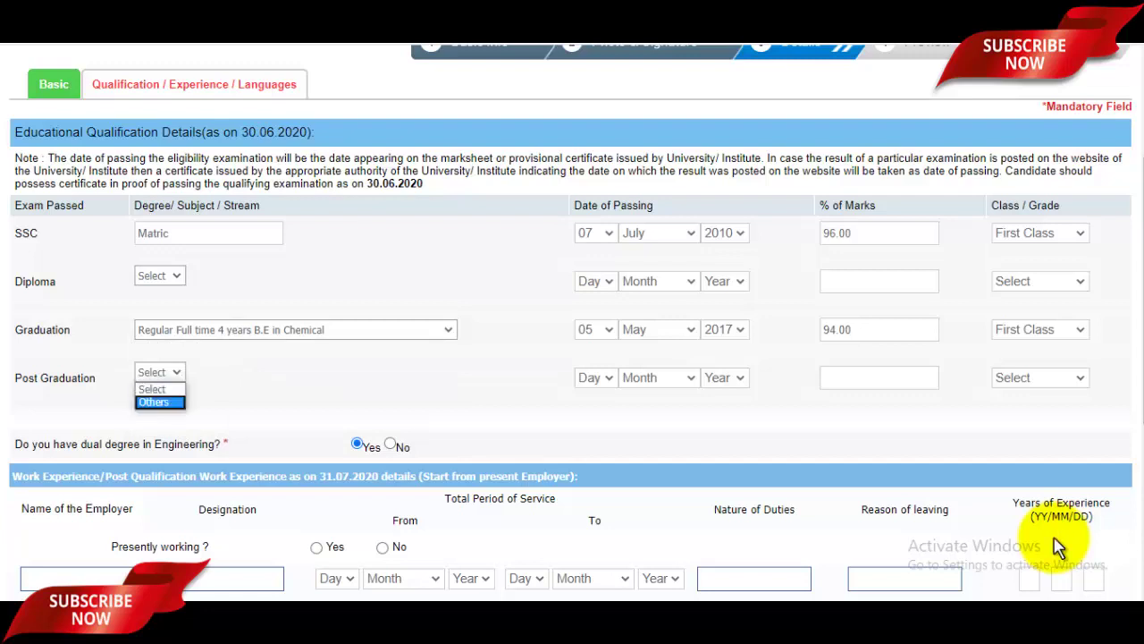
key(Escape)
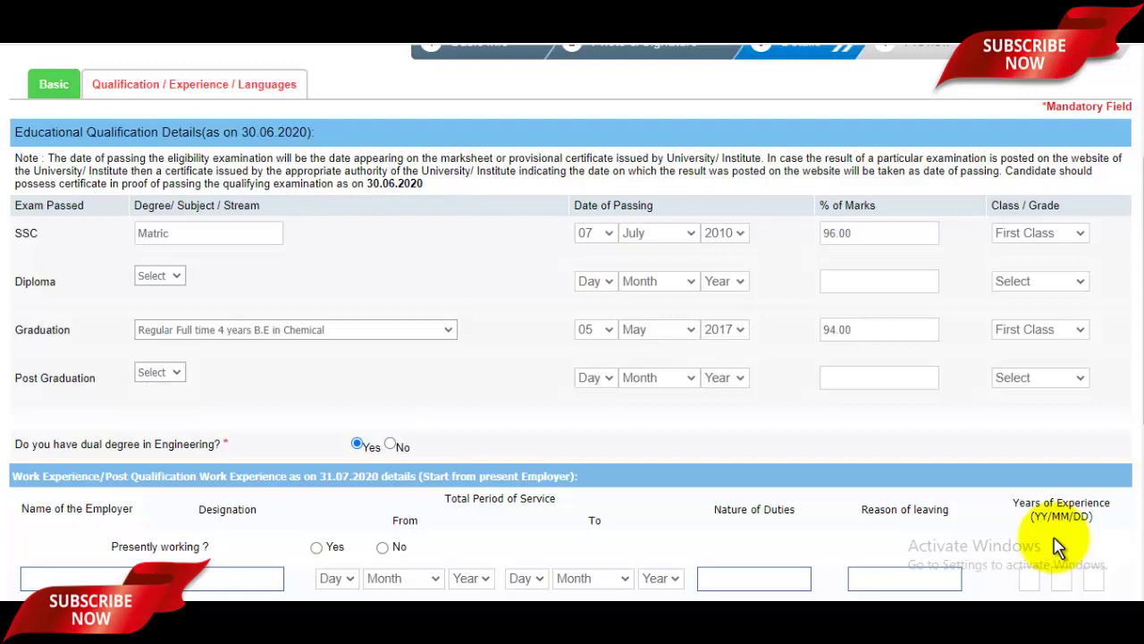
scroll(1057, 547, down, 1)
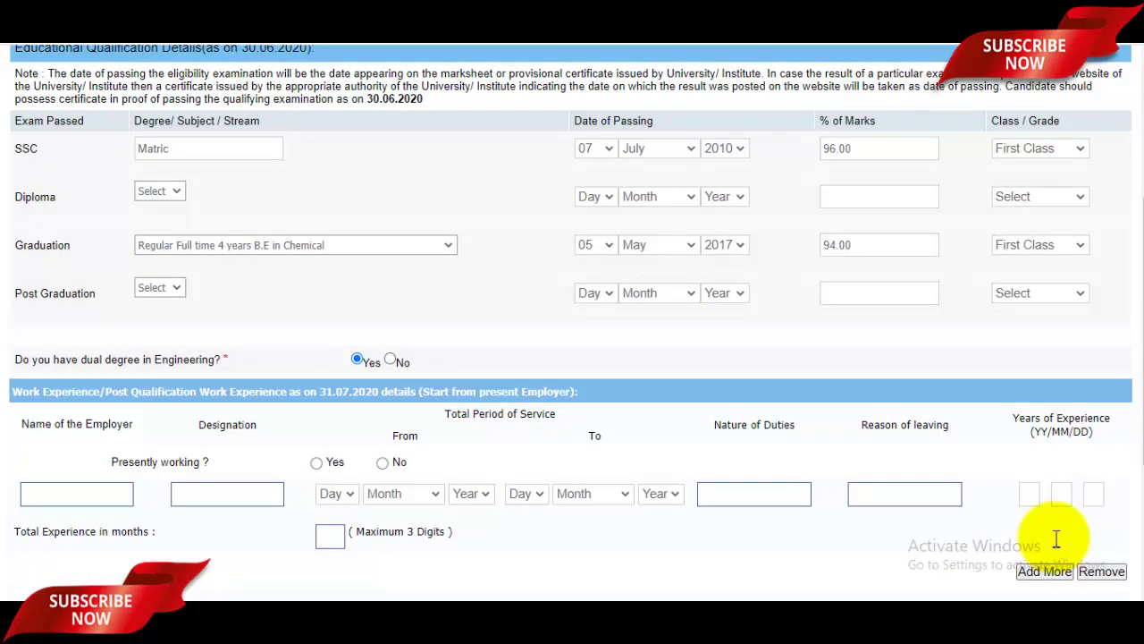
Pass over the work experience fields without filling them in.
scroll(1057, 547, down, 1)
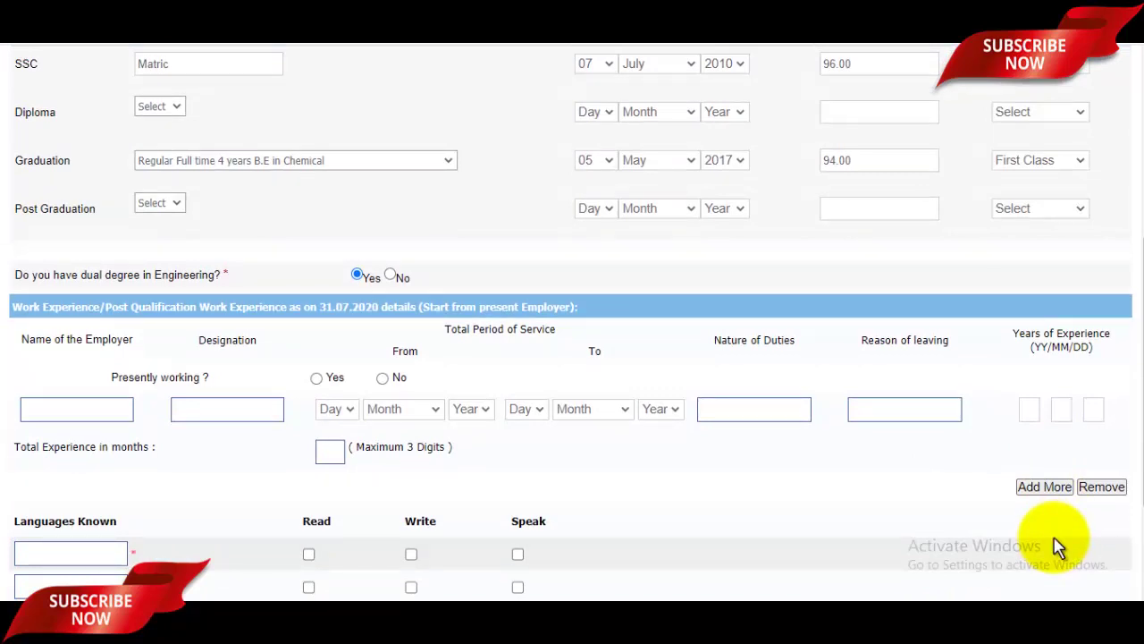
scroll(1057, 548, down, 2)
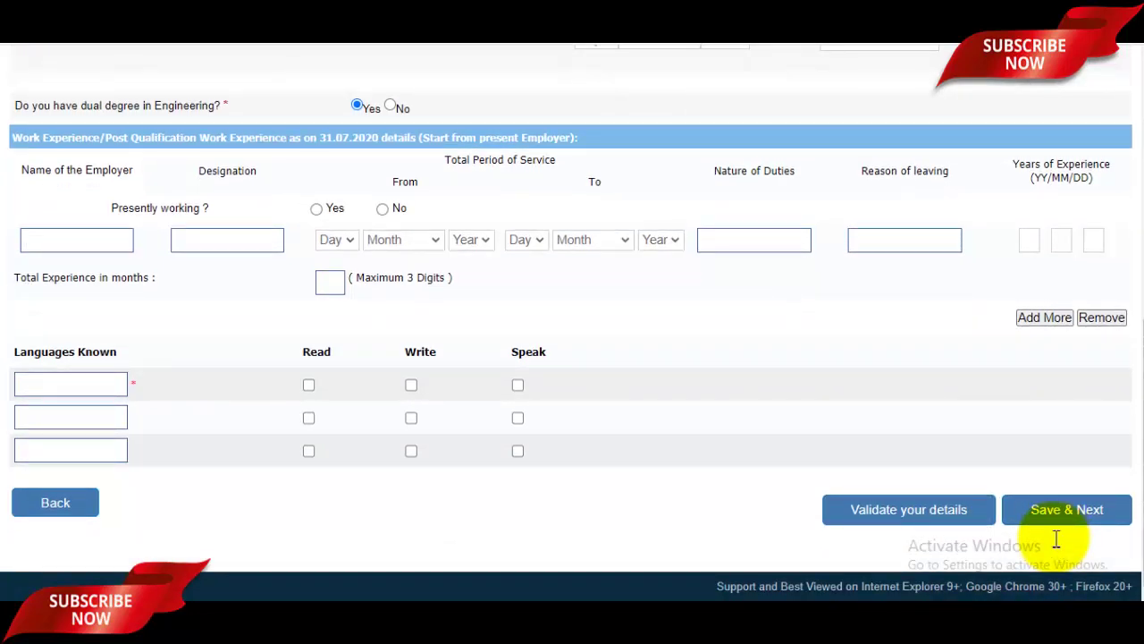
key(Tab)
click(471, 240)
click(527, 239)
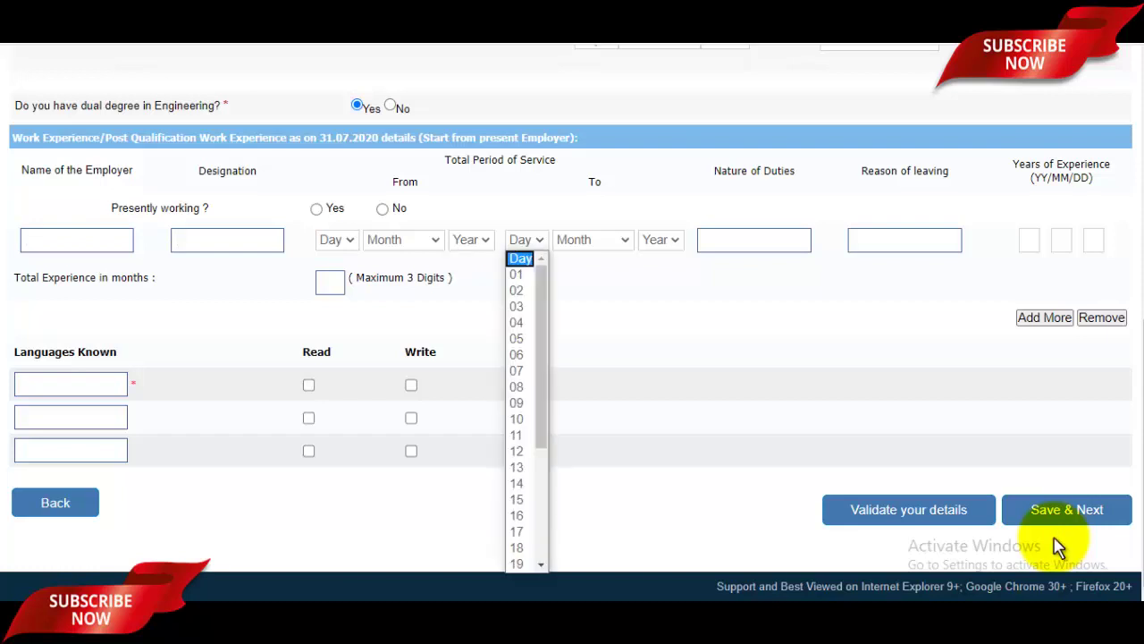
click(662, 240)
click(754, 240)
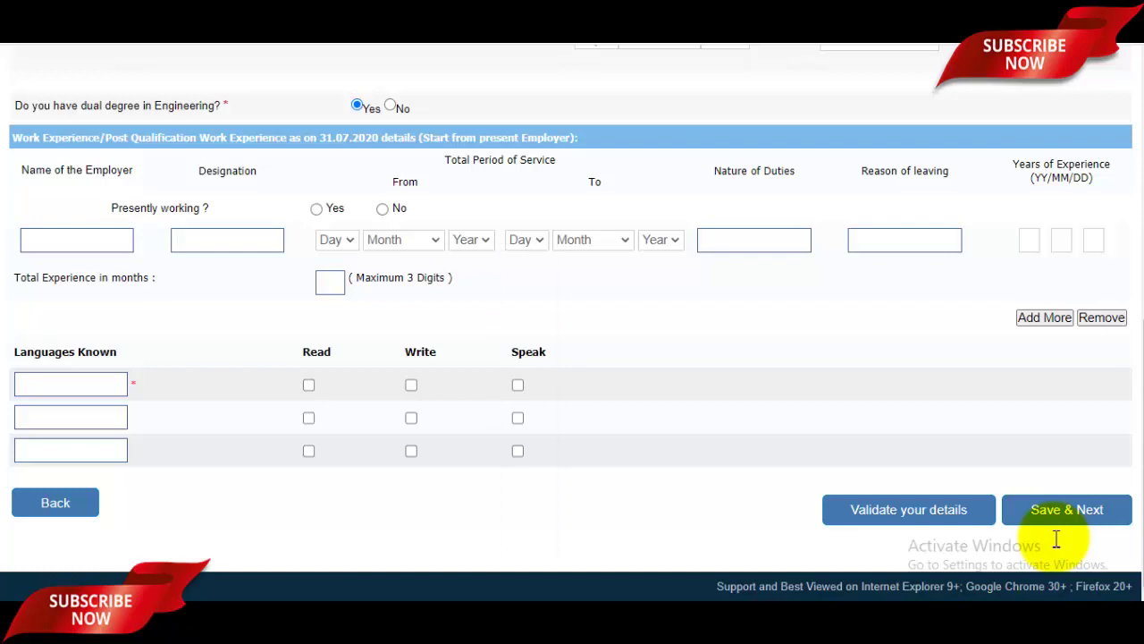
click(905, 240)
Enter Hindi as the first known language with Read, Write and Speak ticked.
key(Tab)
text(Hindsi)
key(BackSpace)
key(BackSpace)
text(i)
key(Tab)
key(space)
key(Tab)
key(space)
key(Tab)
key(space)
Add English with Read, Write and Speak ticked, then Save & Next to the preview.
key(Tab)
text(English)
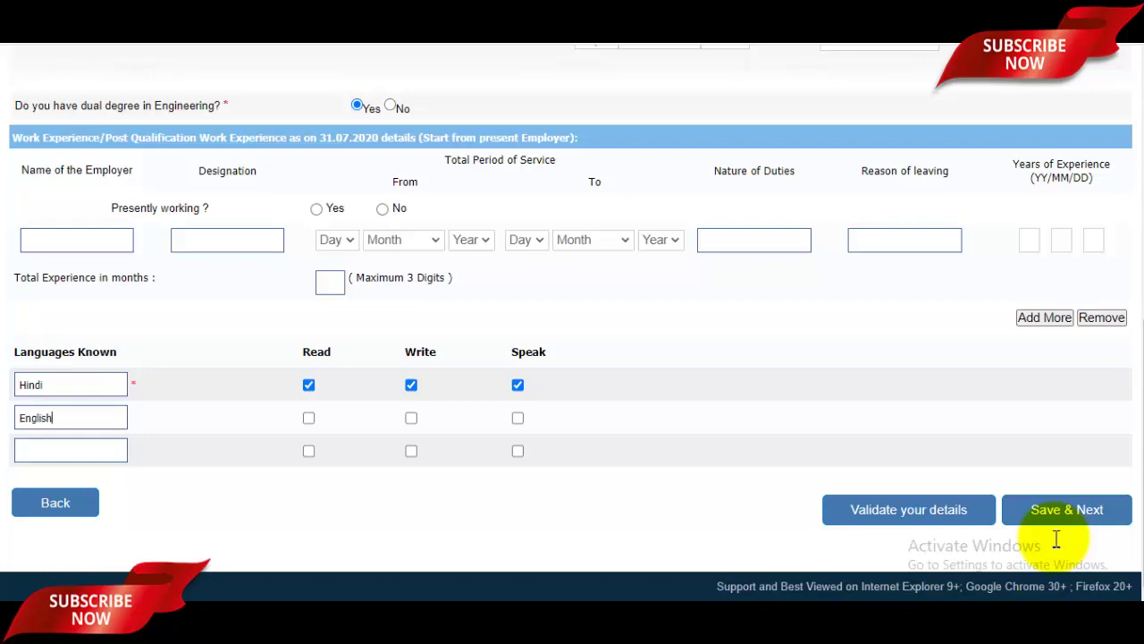
key(Tab)
key(space)
key(Tab)
key(space)
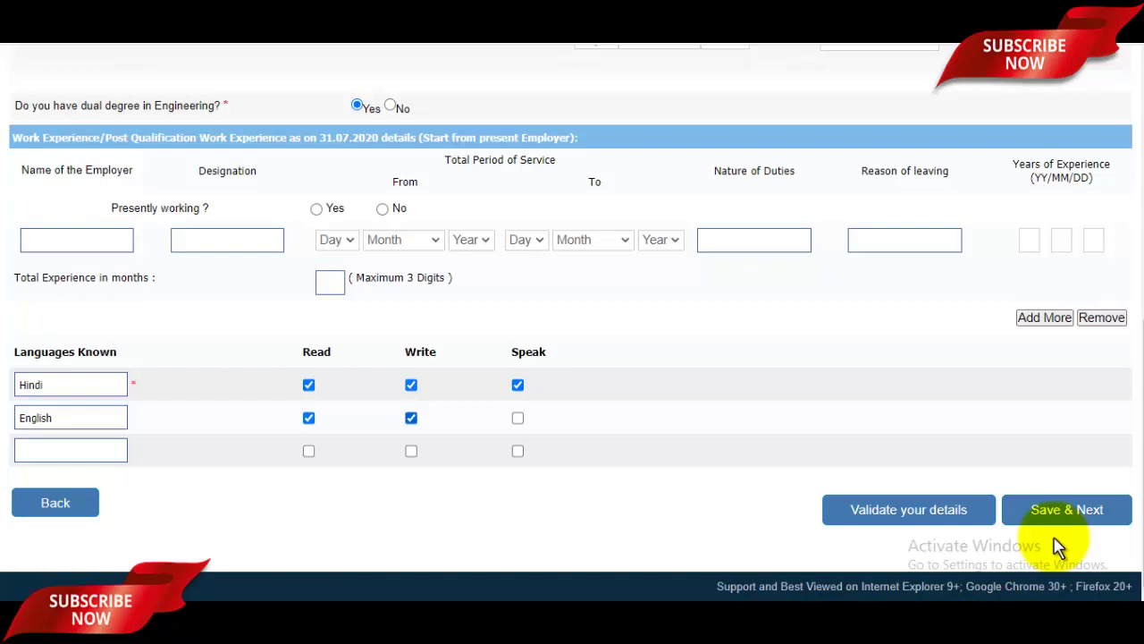
key(Tab)
key(space)
key(Tab)
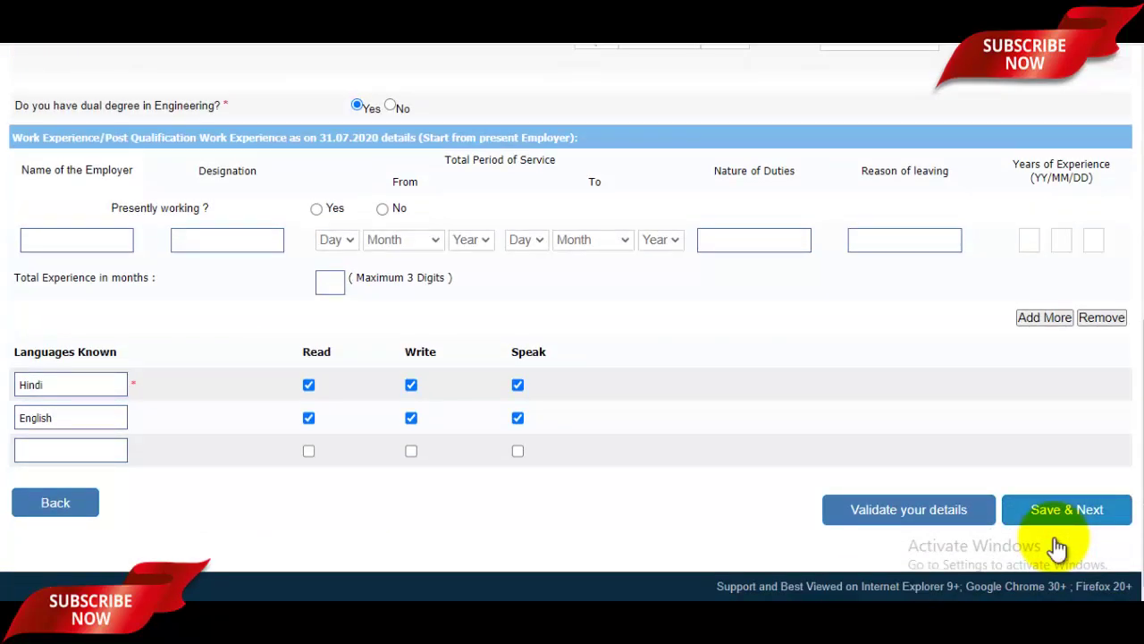
click(1055, 540)
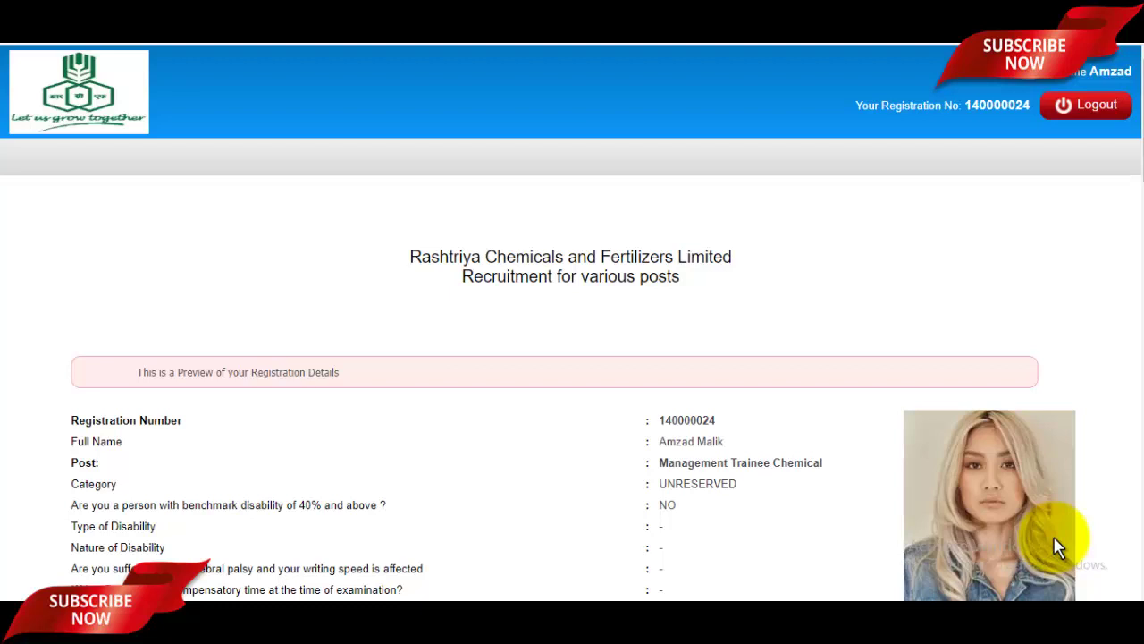
Tick the photo confirmation, I Agree and signature confirmation, then Final Submit and accept the warning.
scroll(1057, 547, down, 4)
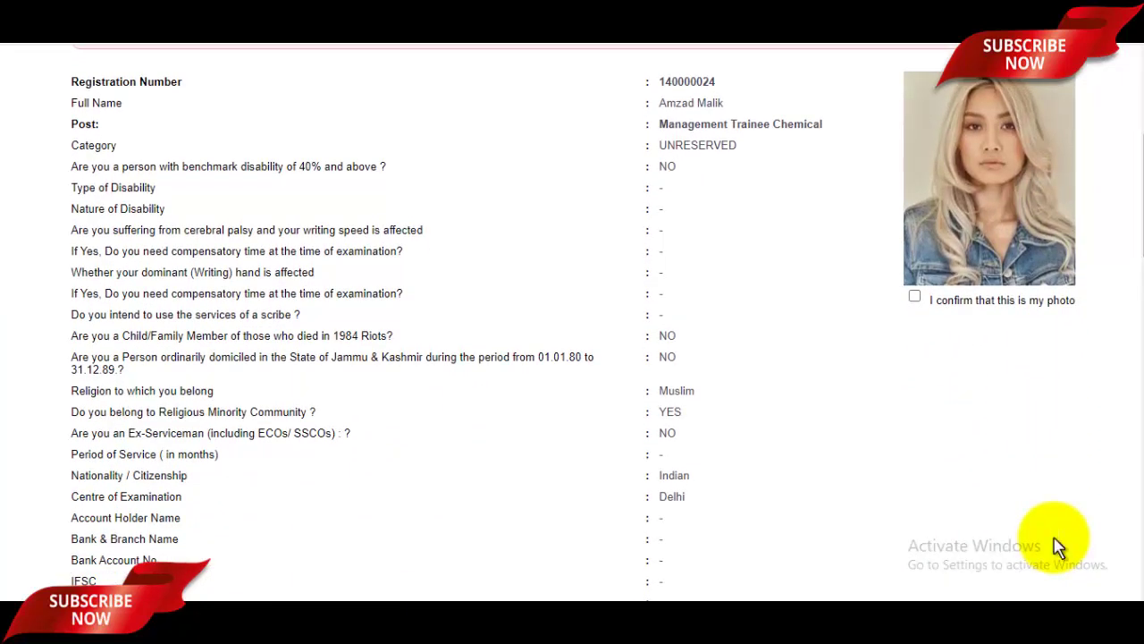
click(915, 295)
scroll(1058, 547, down, 4)
scroll(1058, 547, down, 15)
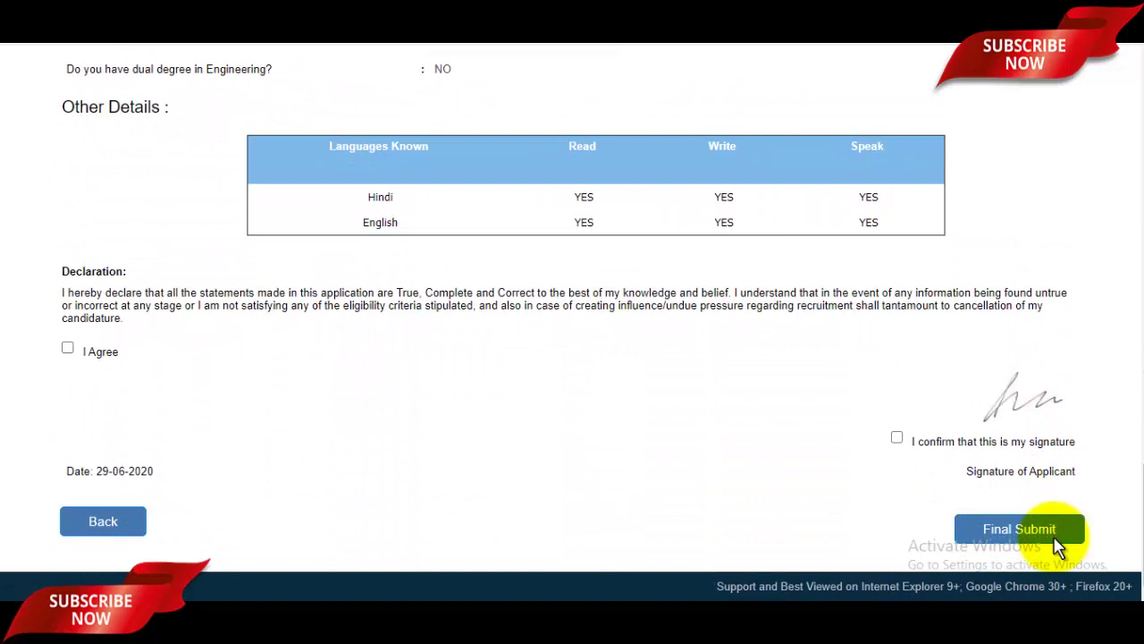
click(67, 348)
click(897, 437)
click(1055, 539)
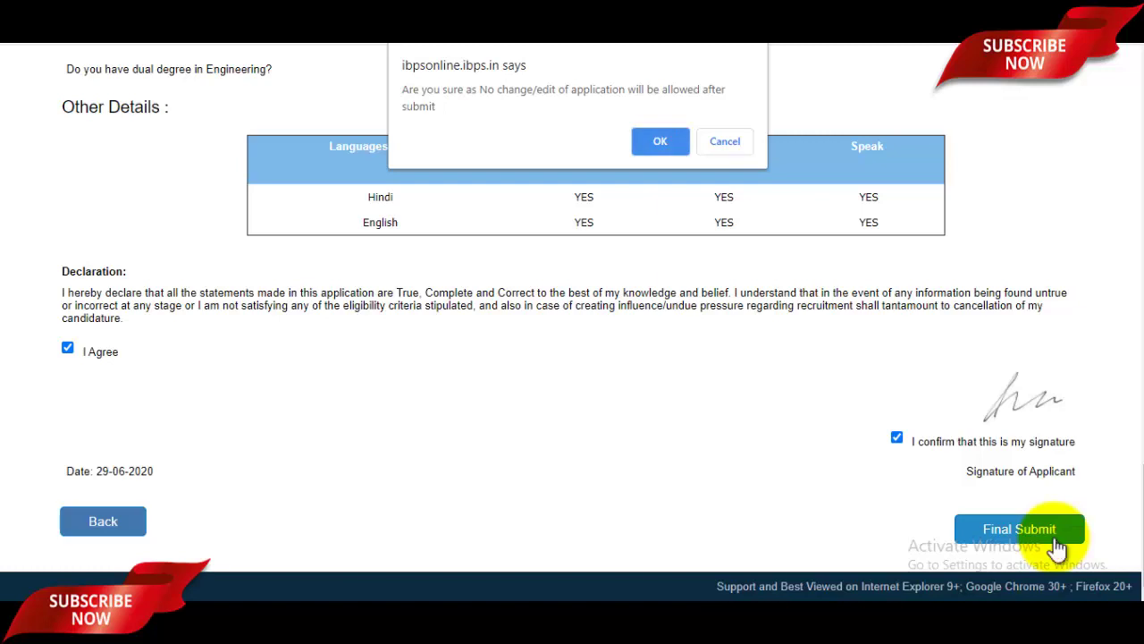
key(Return)
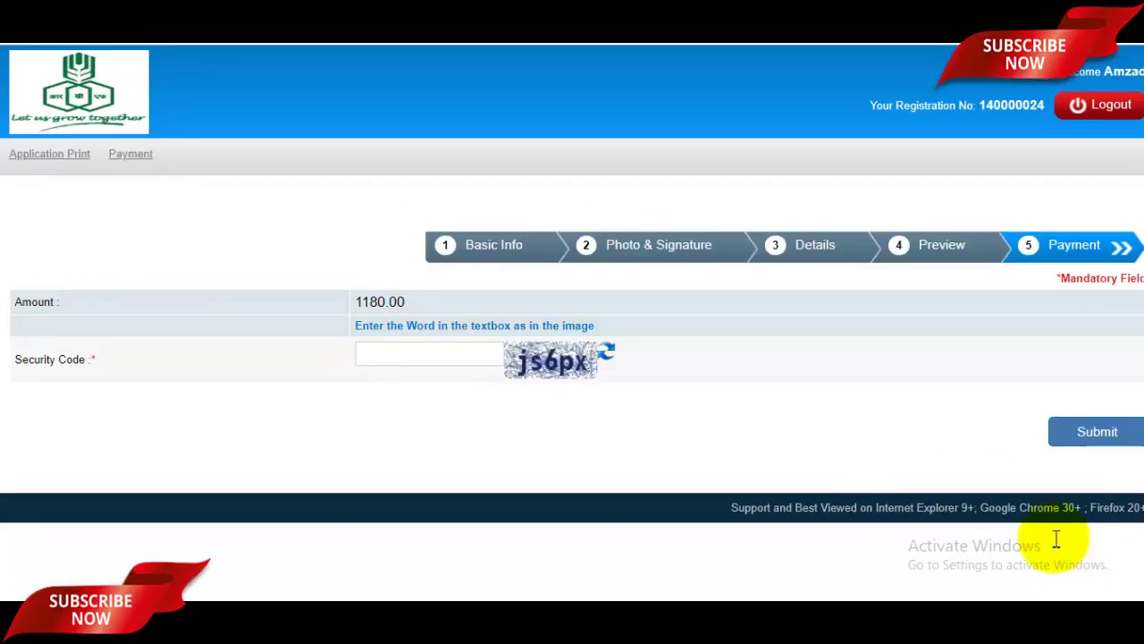
Enter the displayed security code, submit it, and confirm to proceed to the 1180.00 payment.
text(js6px)
click(1054, 538)
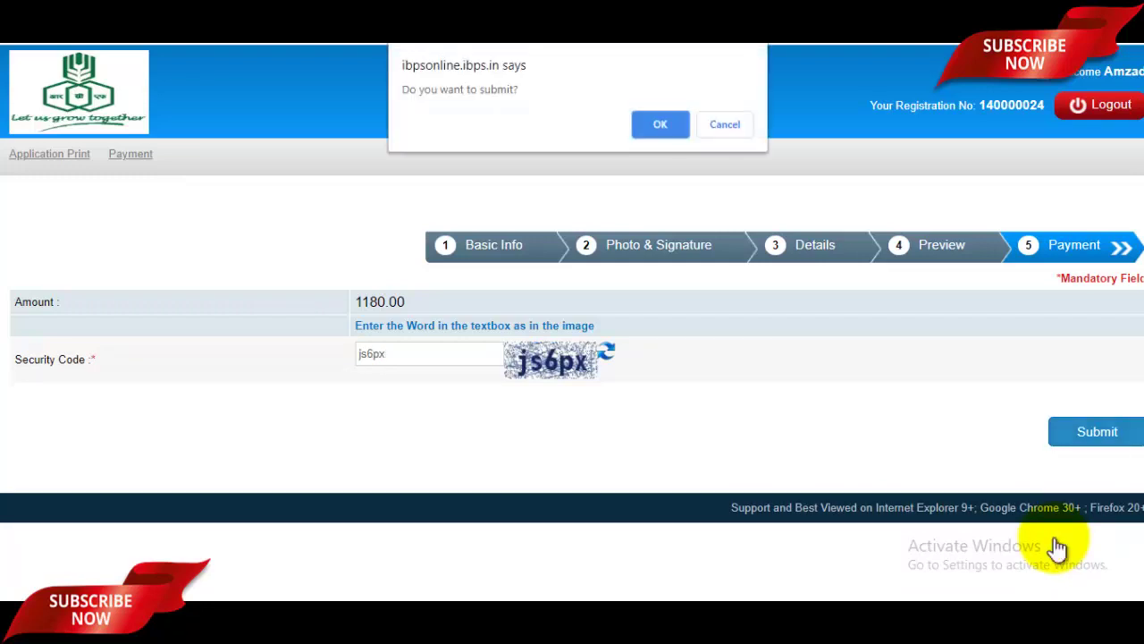
key(Return)
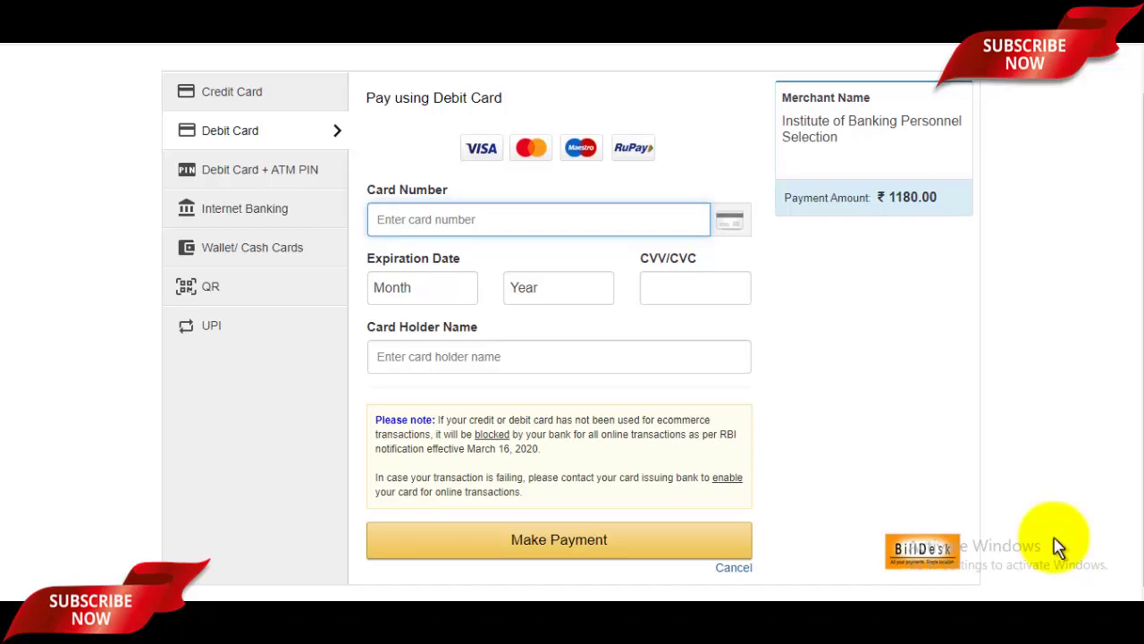
Scroll up the BillDesk page to view the payment-method list.
scroll(1058, 547, up, 1)
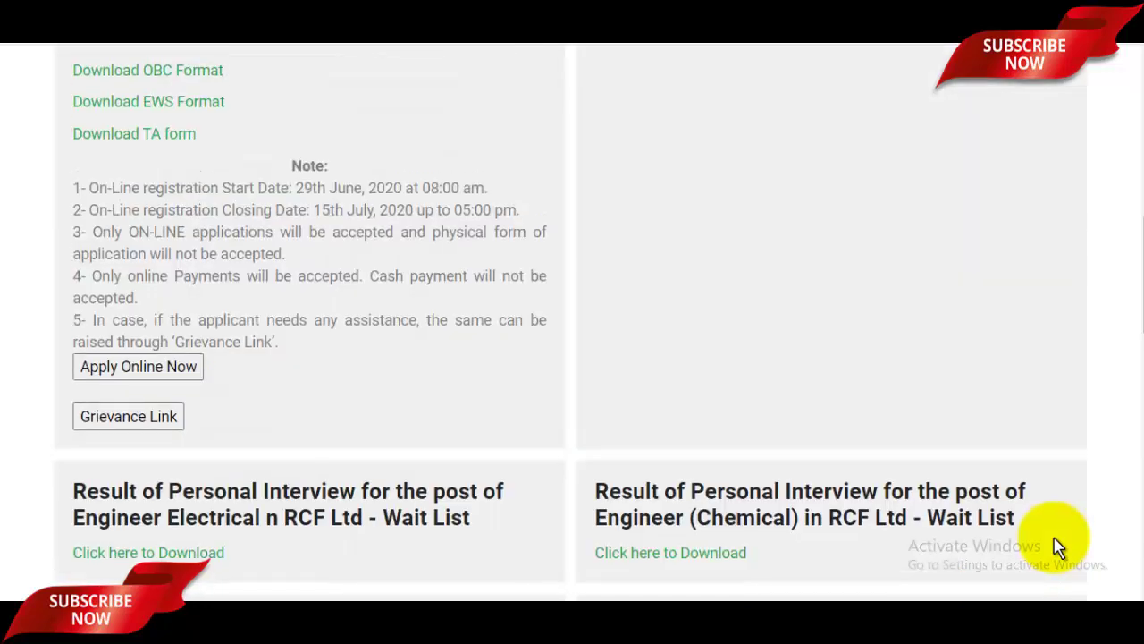
Scroll up the payment page and clear an accidental text selection.
scroll(1058, 547, up, 10)
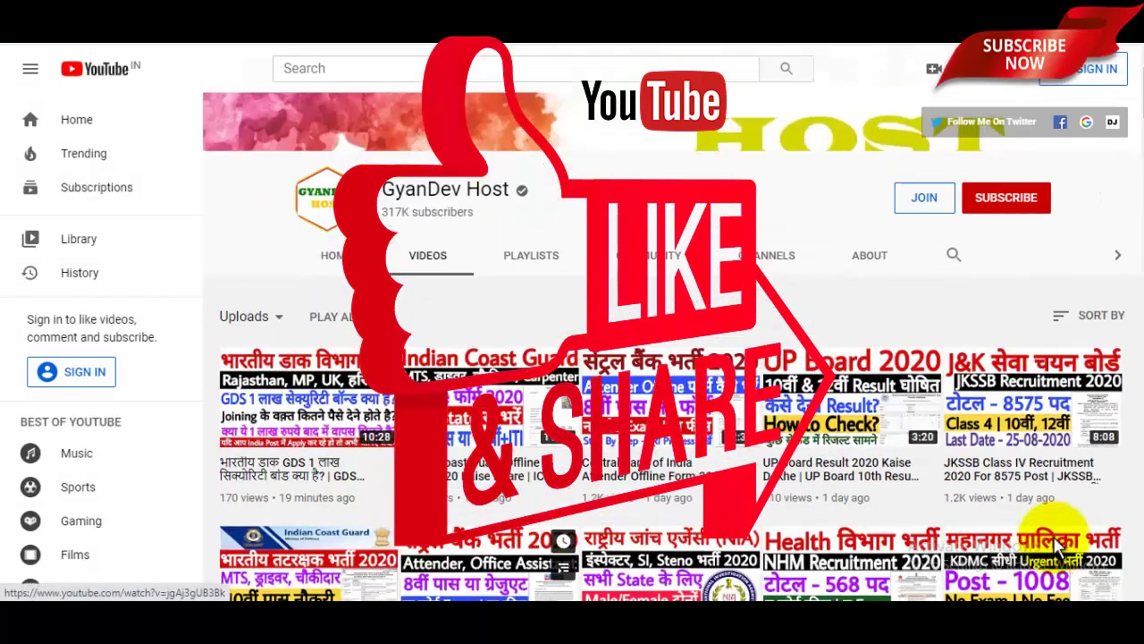
scroll(1058, 544, up, 1)
mouse_move(476, 308)
mouse_down()
mouse_move(415, 285)
mouse_move(510, 284)
mouse_up()
click(429, 284)
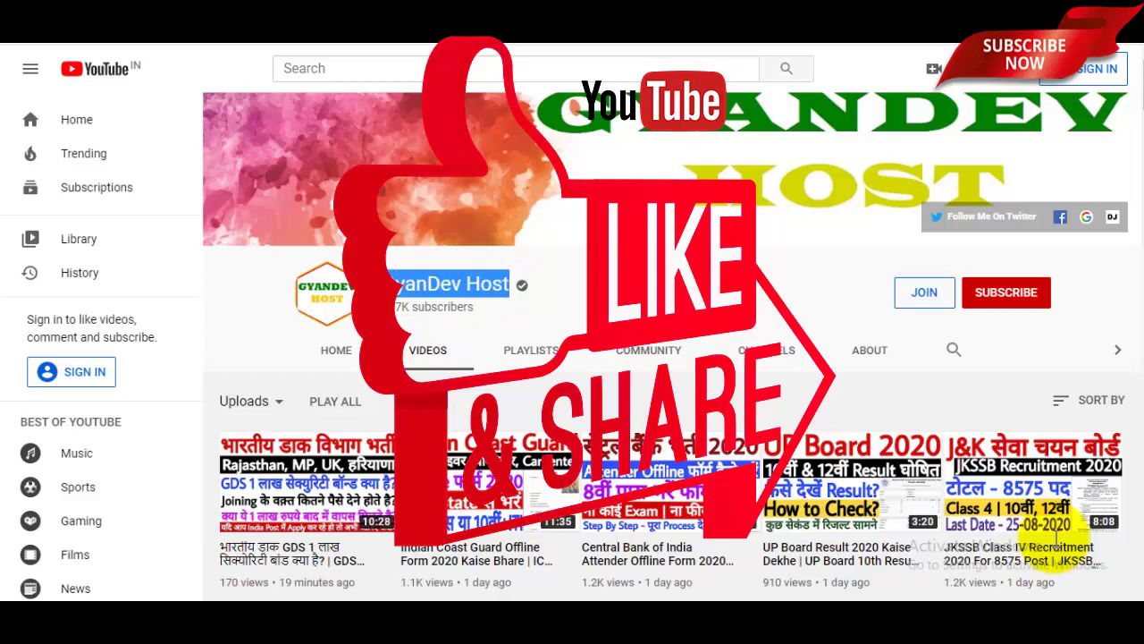